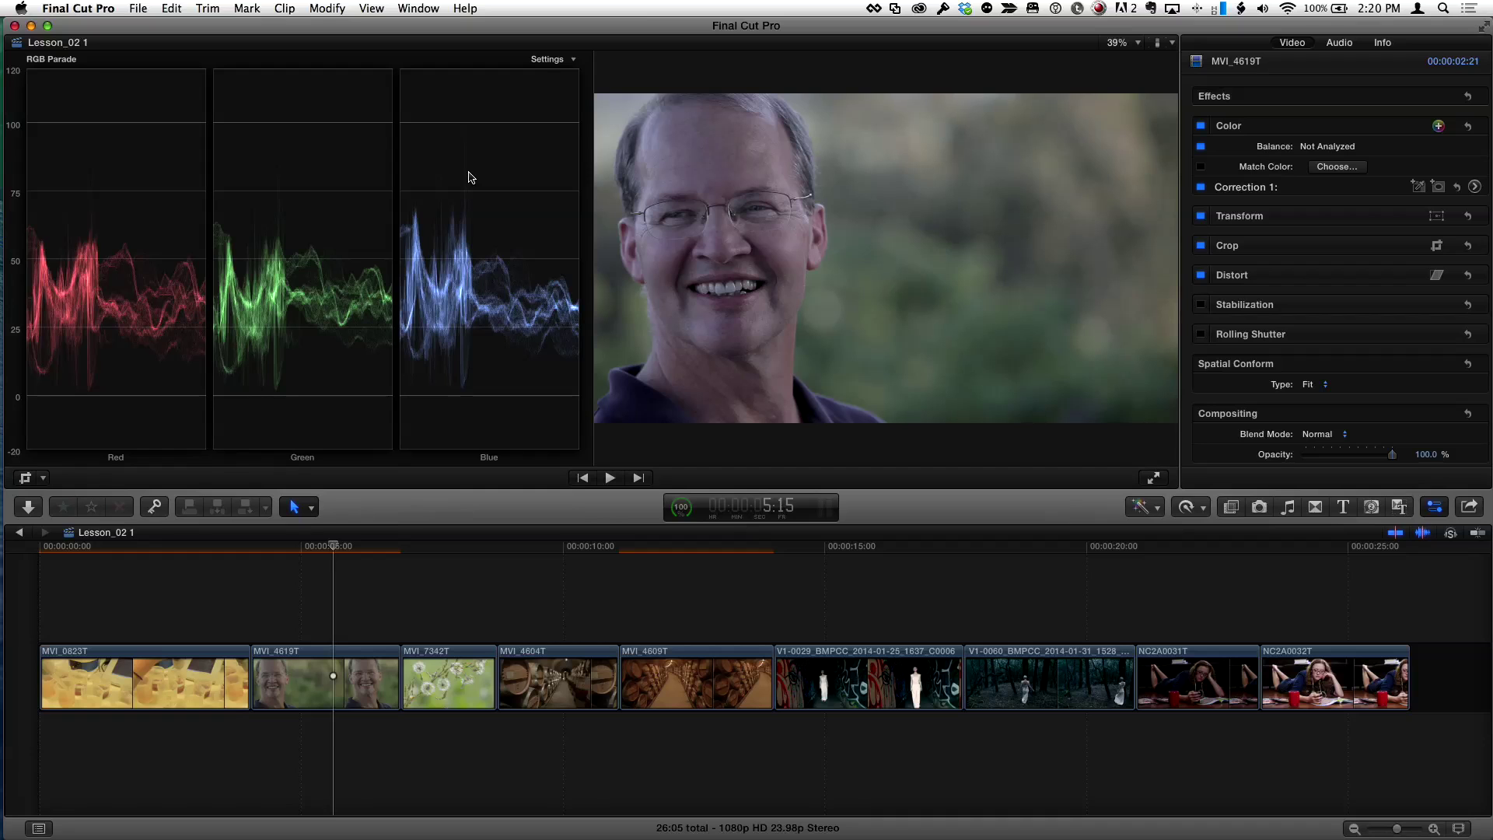
- Show and hide the libraries browser, then step the playhead back slightly in the interview clip
key("ctrl+super+1")
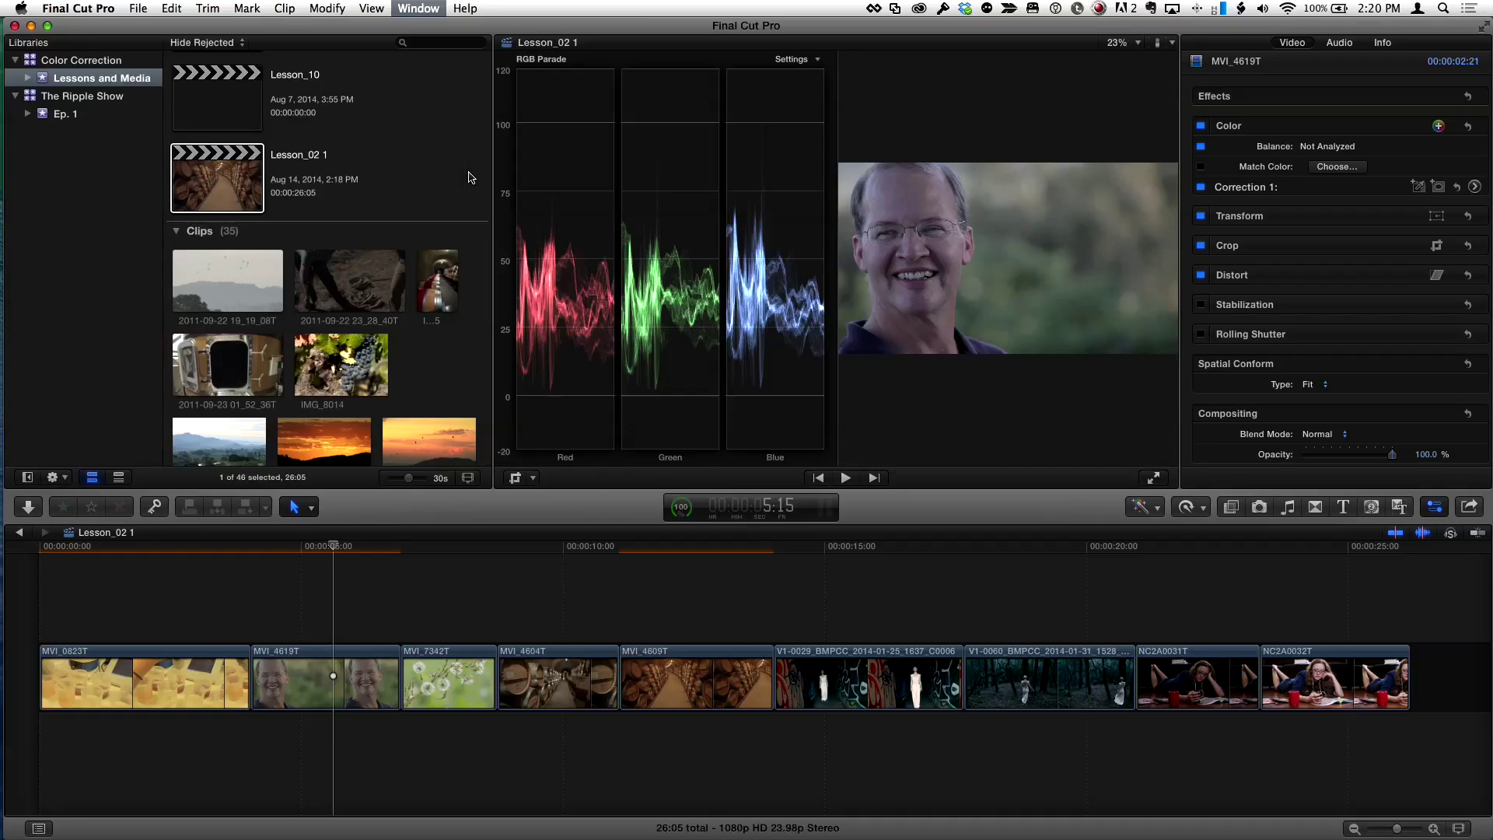
key("ctrl+super+1")
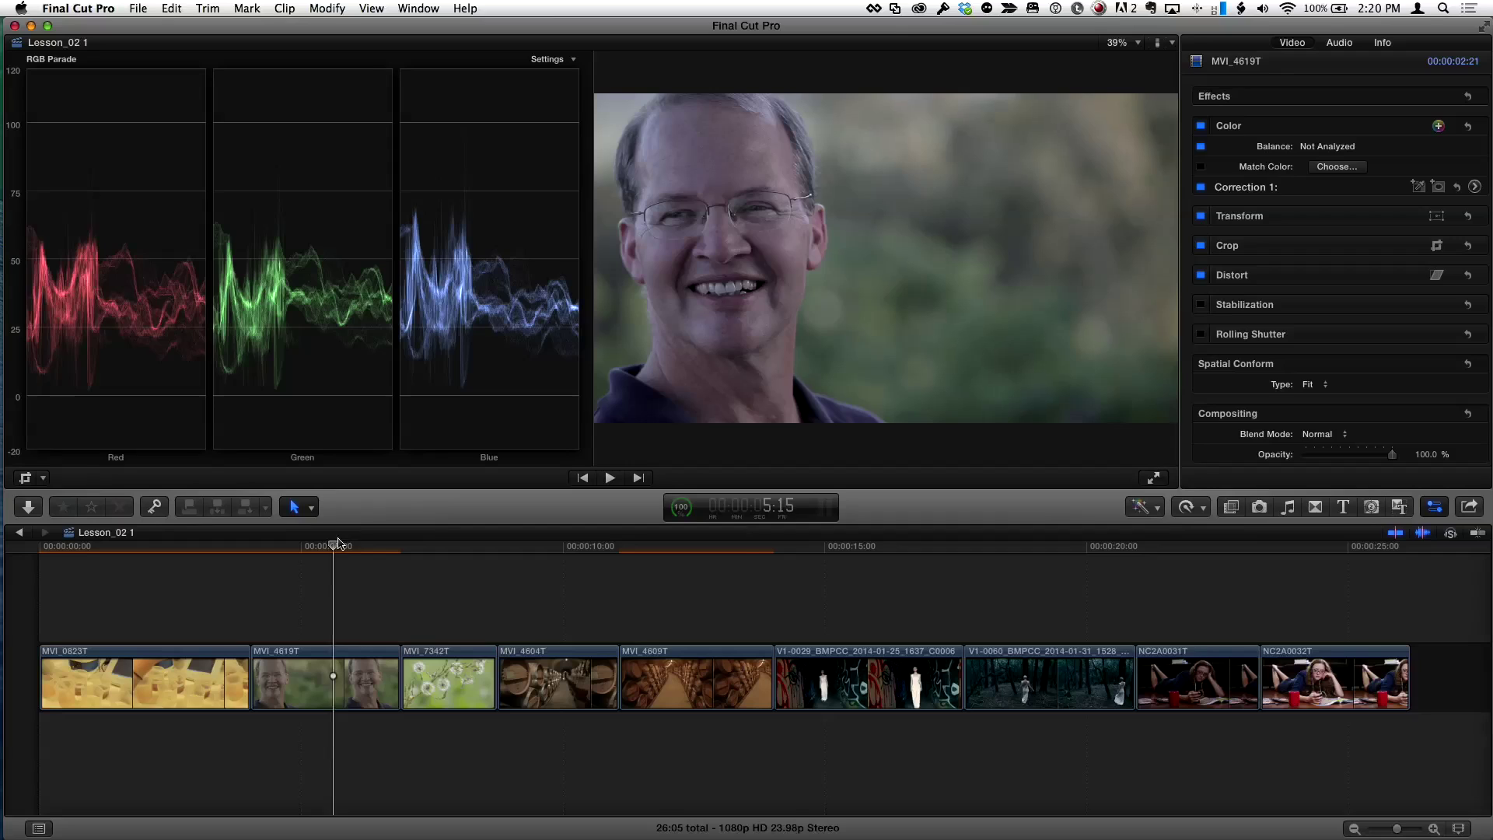
left_click_drag(330, 550, 325, 550)
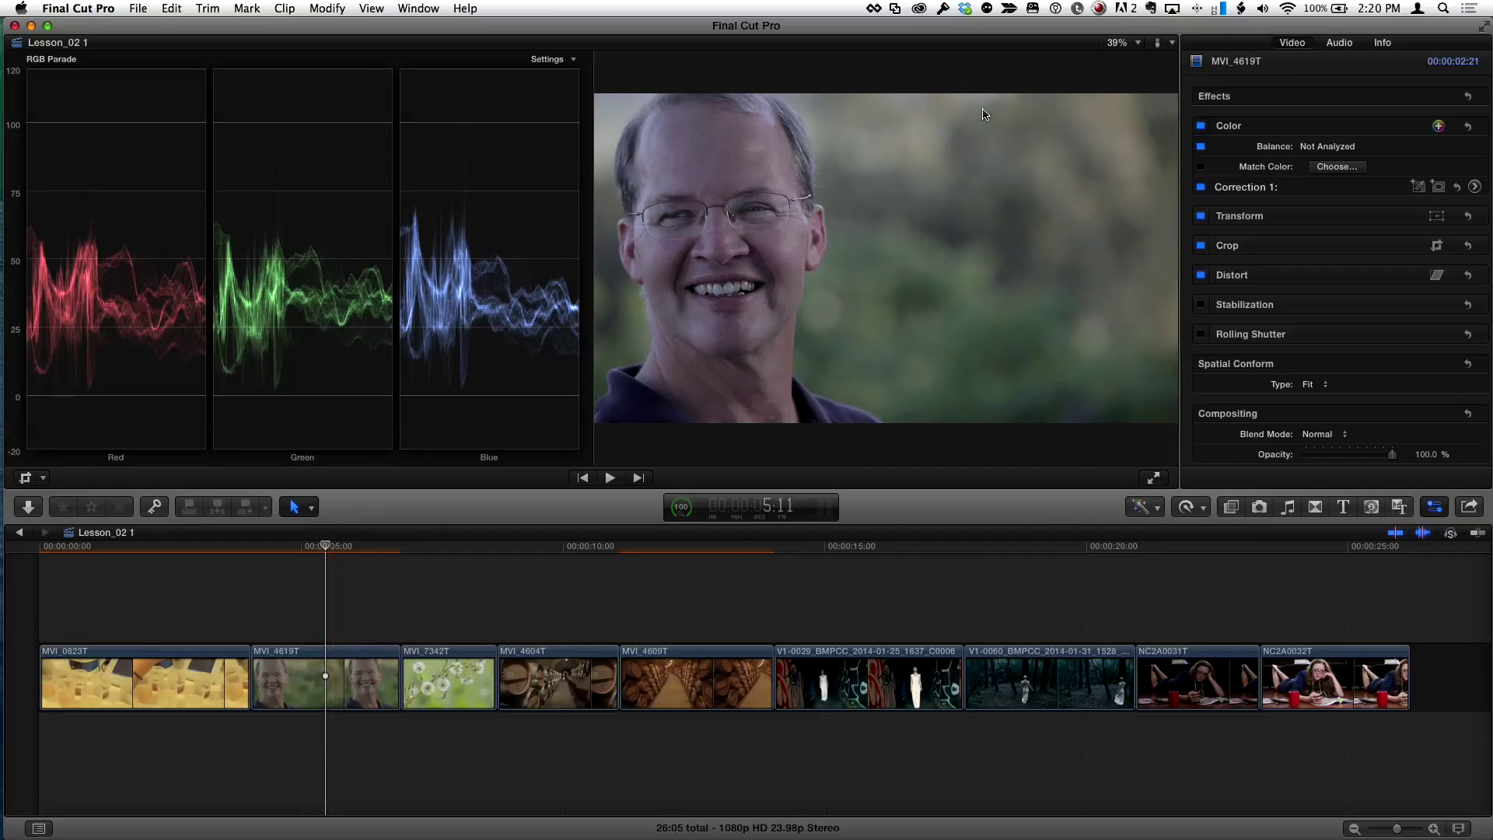
- Brighten Correction 1's exposure: highlights up to 32% and midtones lifted slightly
left_click(1475, 187)
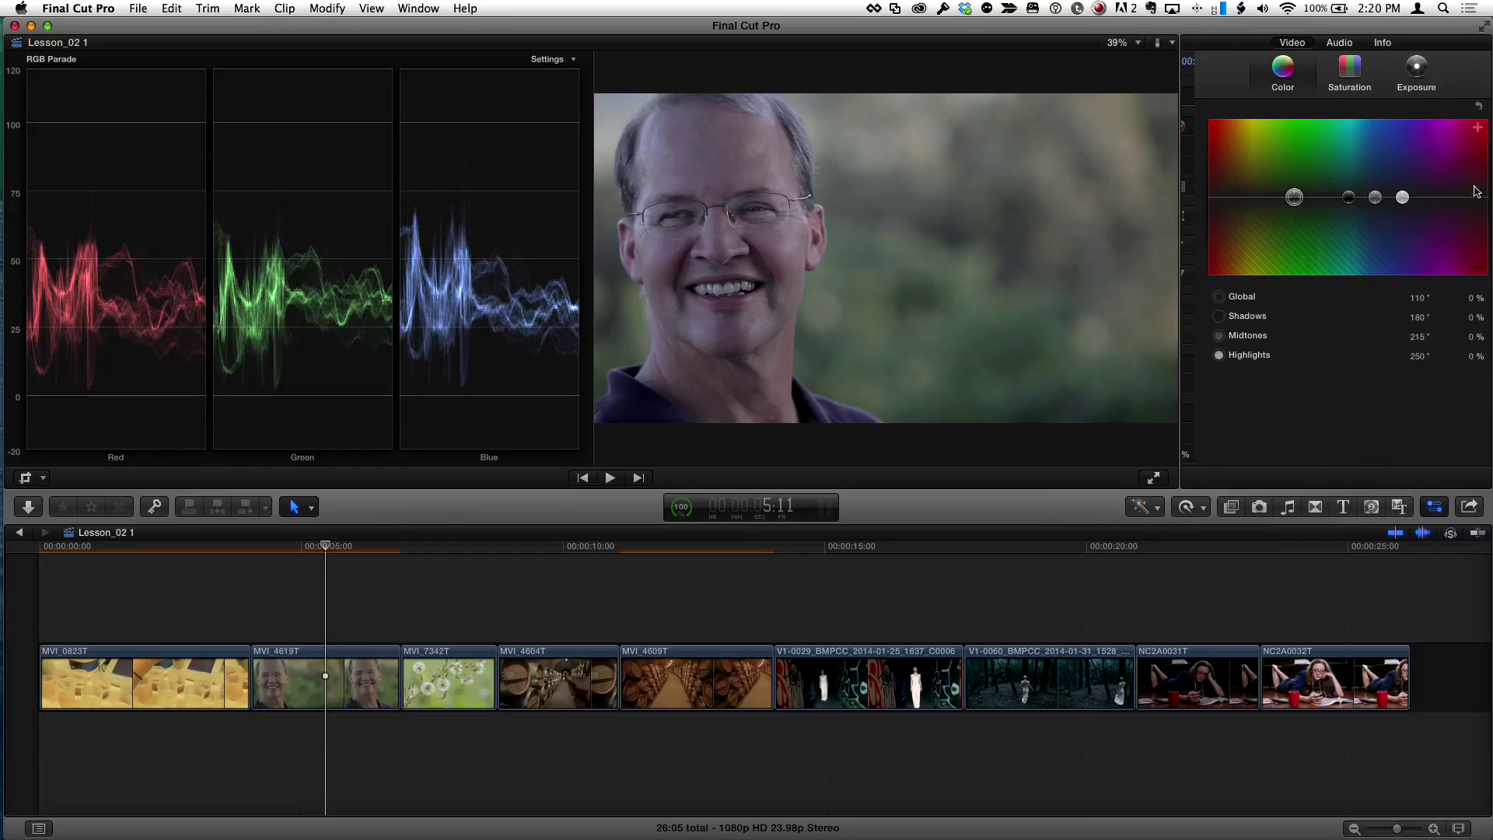
left_click(1408, 77)
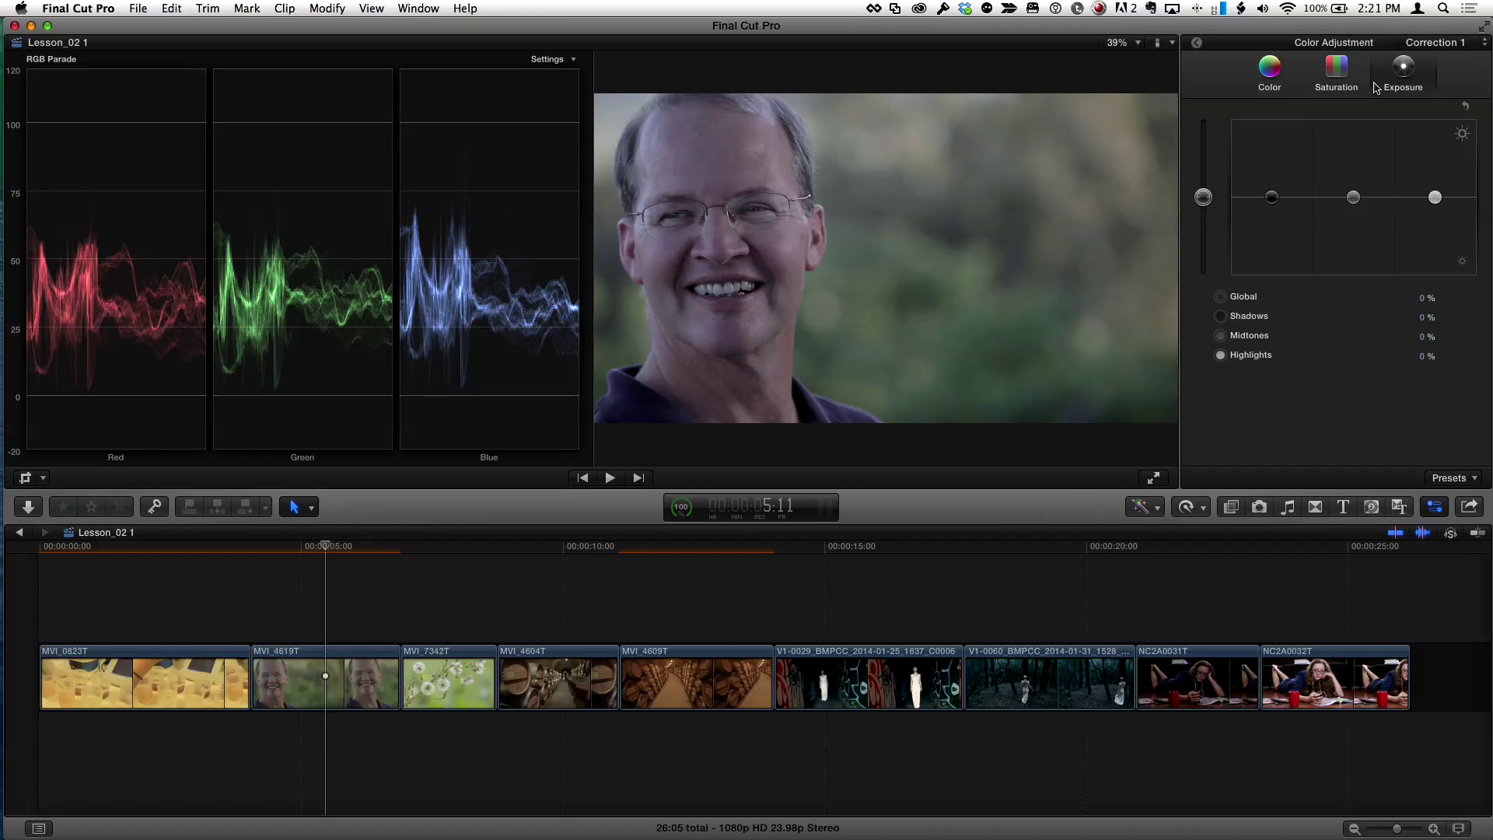
left_click_drag(1434, 197, 1434, 173)
mouse_move(1357, 200)
left_mouse_down()
mouse_move(1270, 205)
mouse_move(1355, 195)
left_mouse_up()
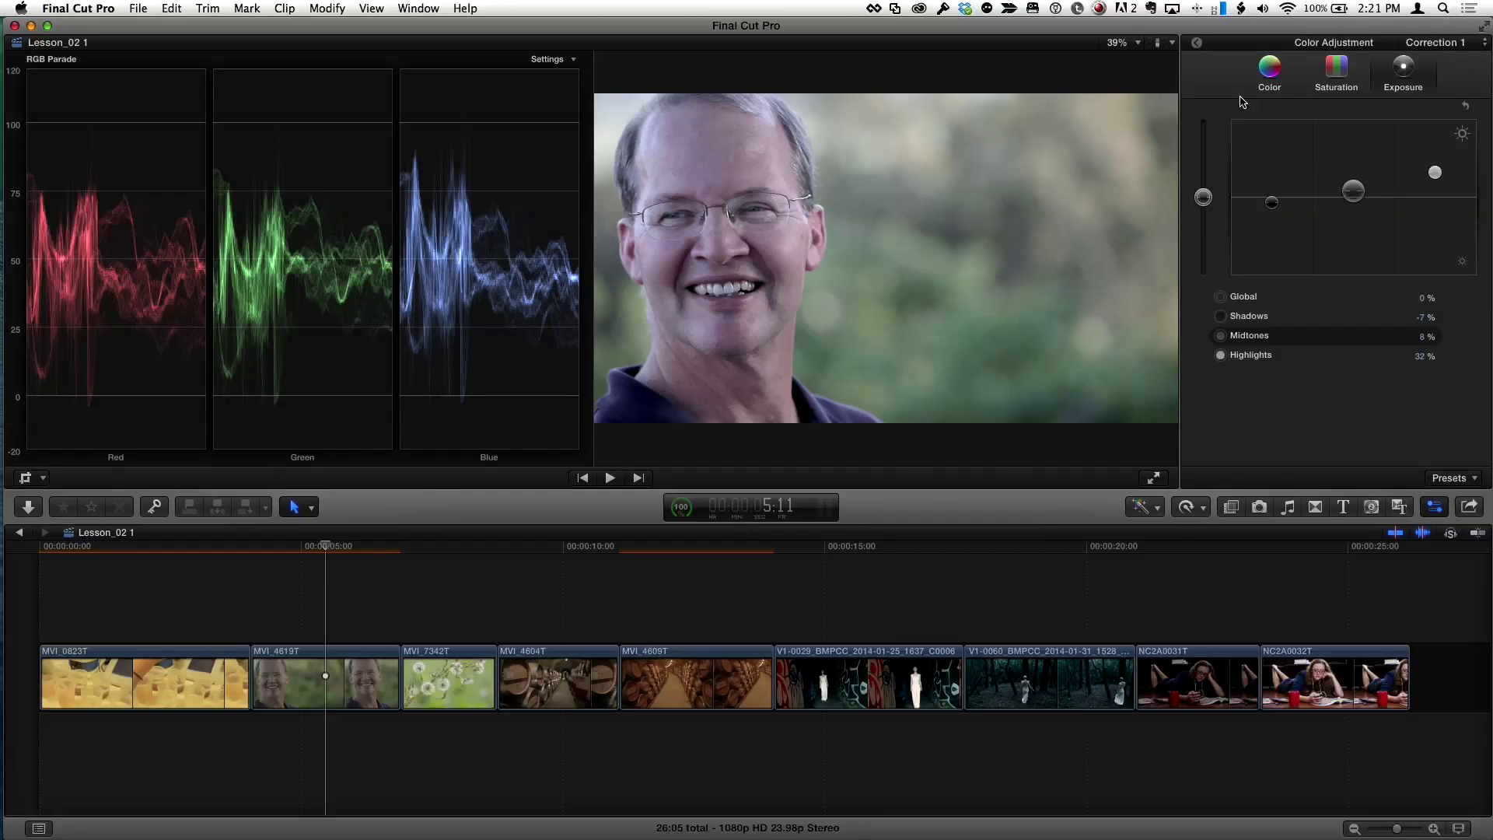
left_click(1197, 43)
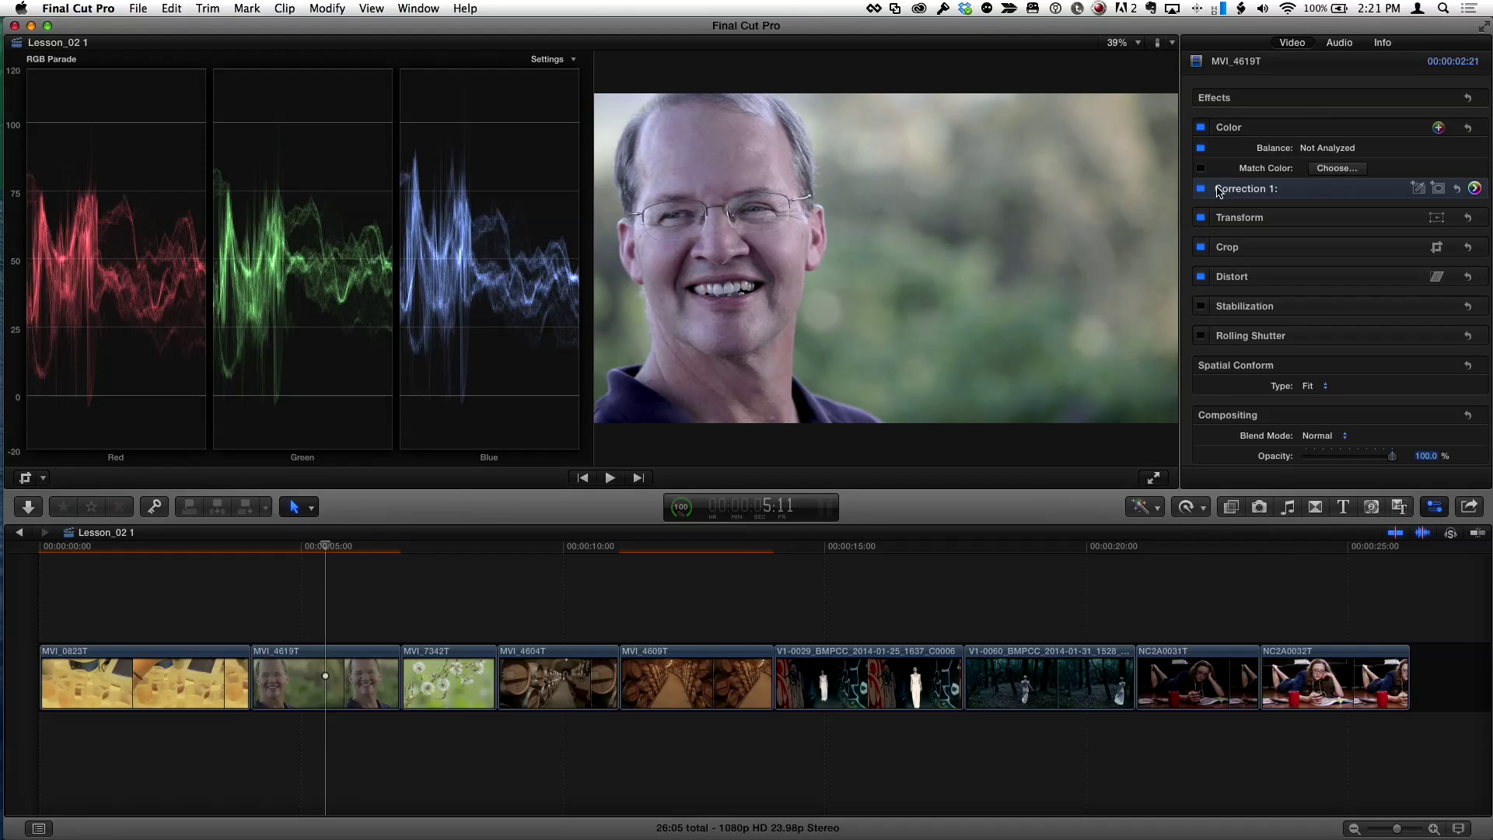
- Toggle Correction 1 off and on twice to compare the grade with the original
left_click(1201, 189)
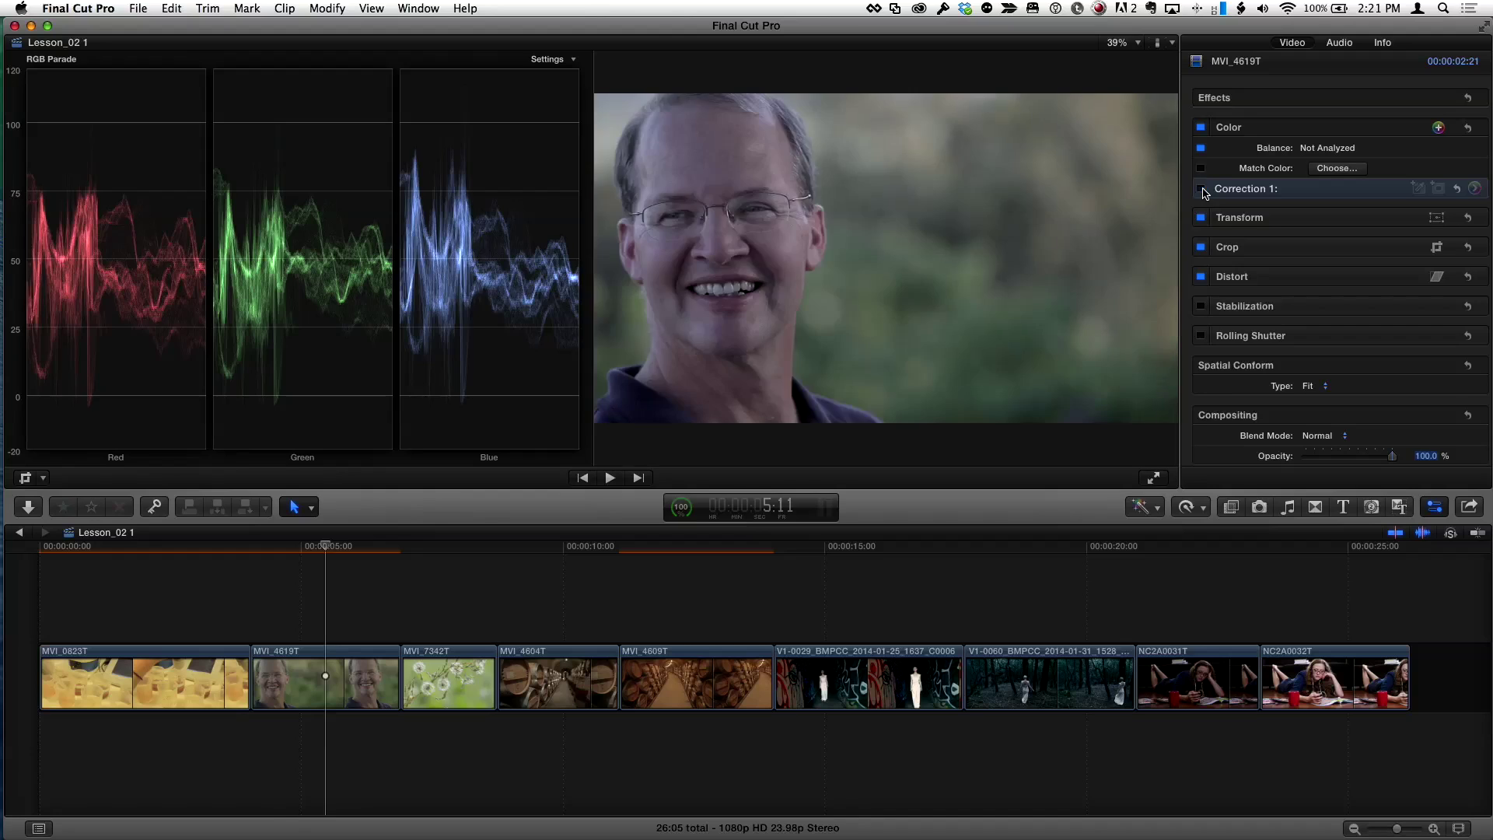
left_click(1201, 189)
left_click(1201, 189)
left_click(1201, 189)
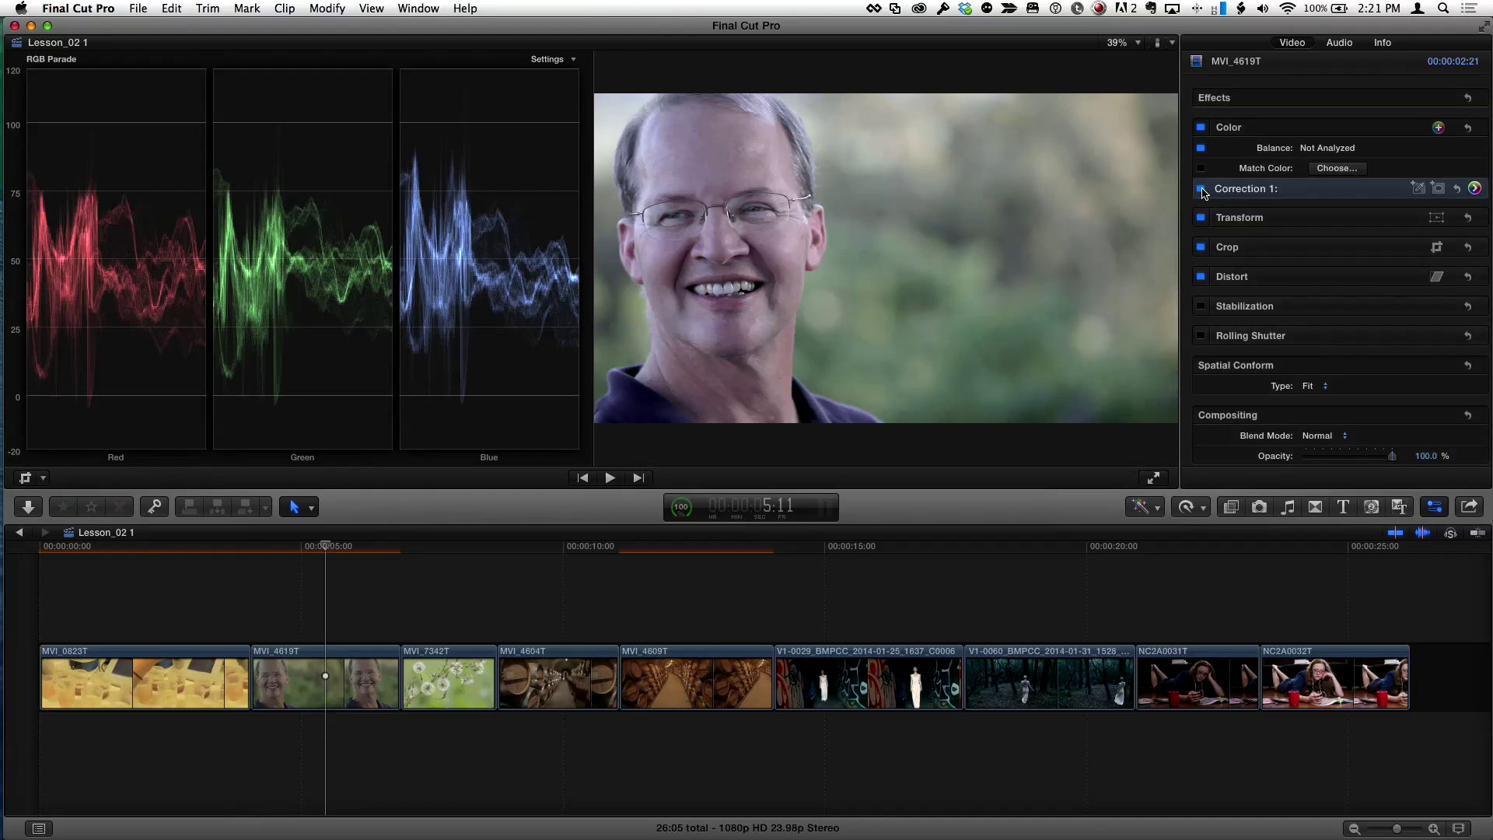
- Raise Correction 1's Global saturation to 11% in the Color Board
left_click(1473, 189)
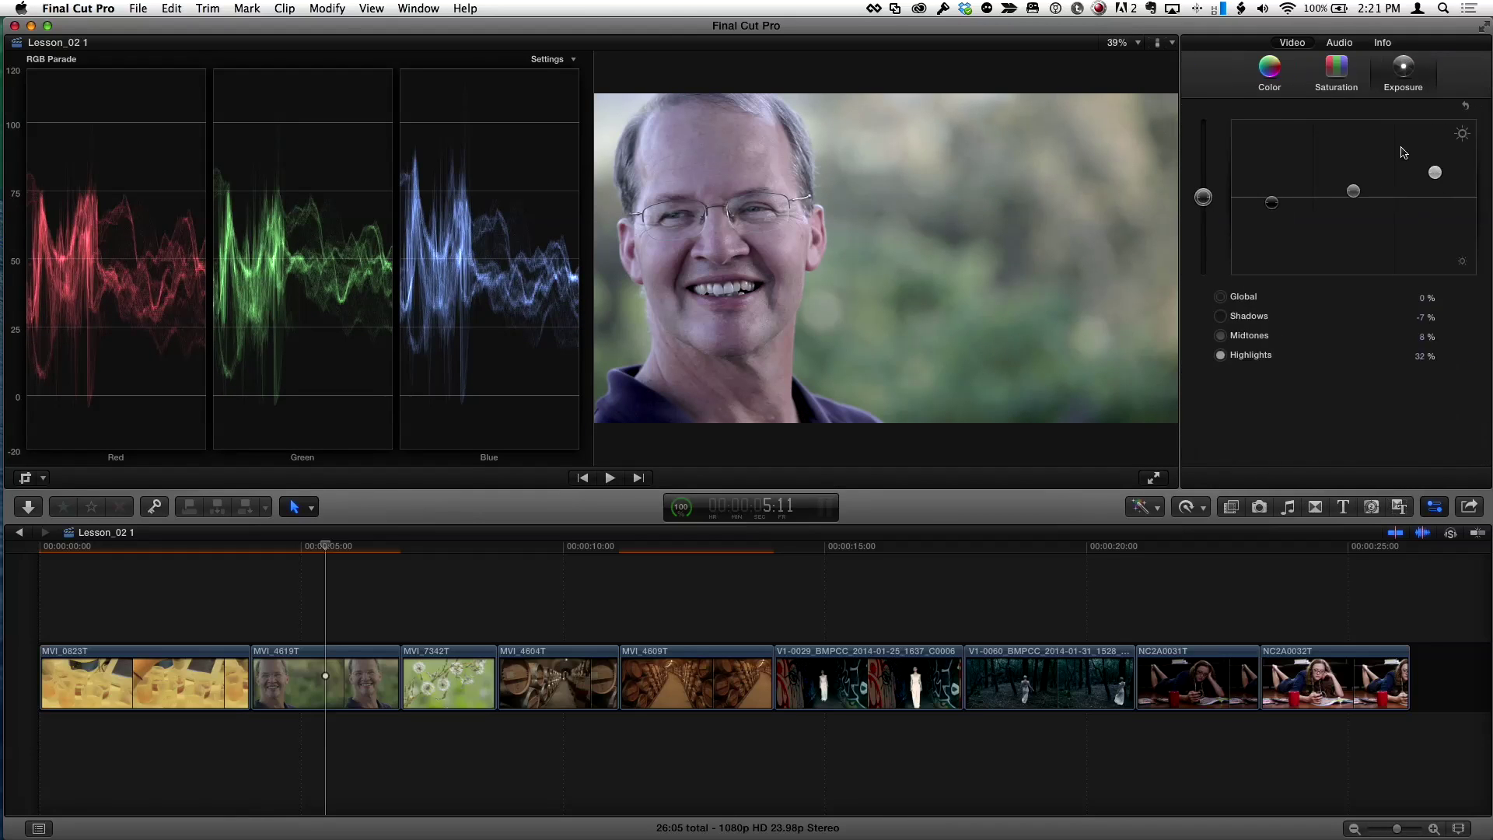
left_click(1337, 70)
left_click(1345, 74)
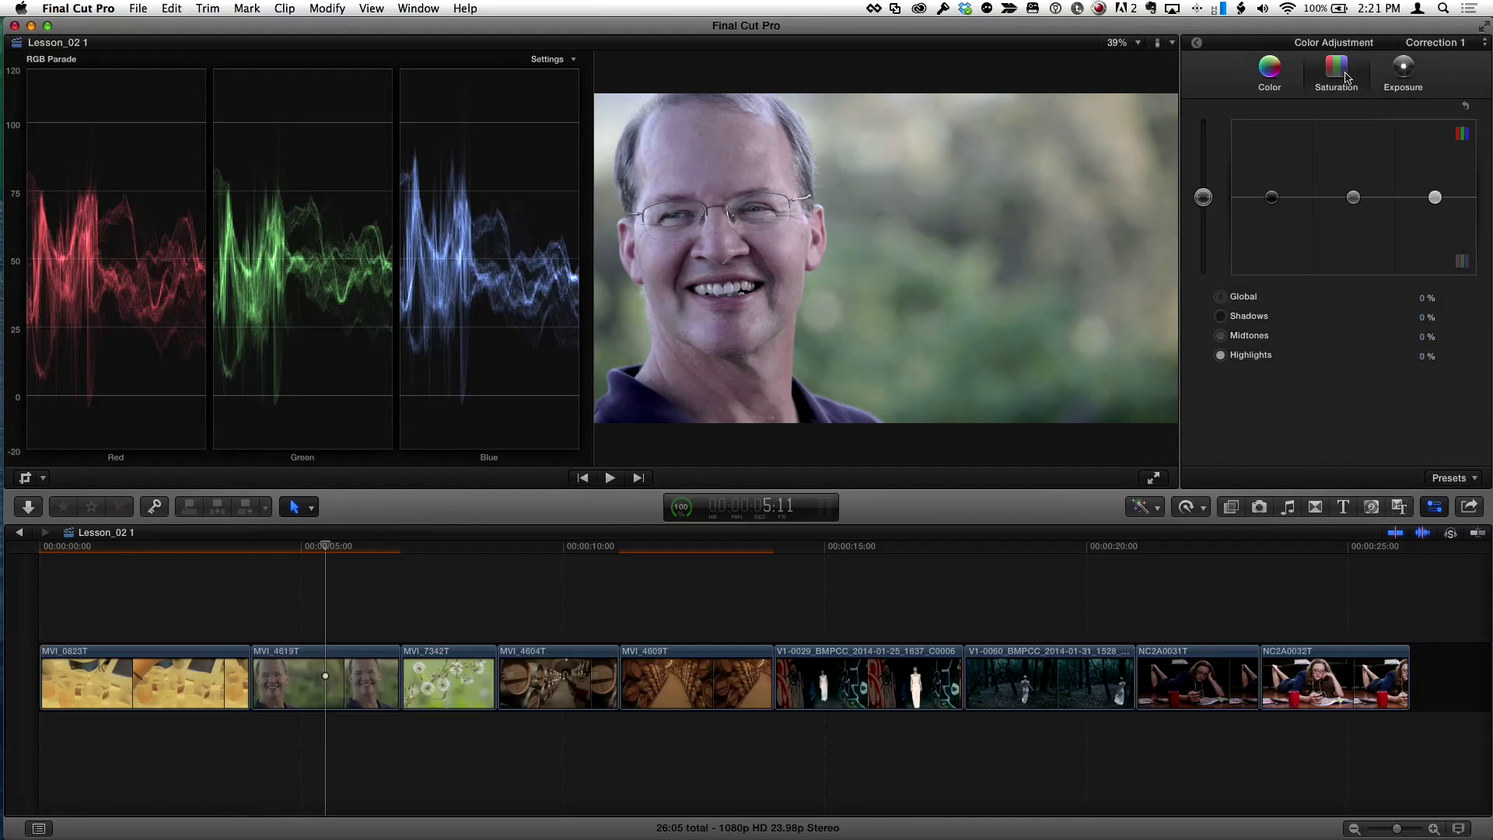
left_click_drag(1201, 199, 1201, 196)
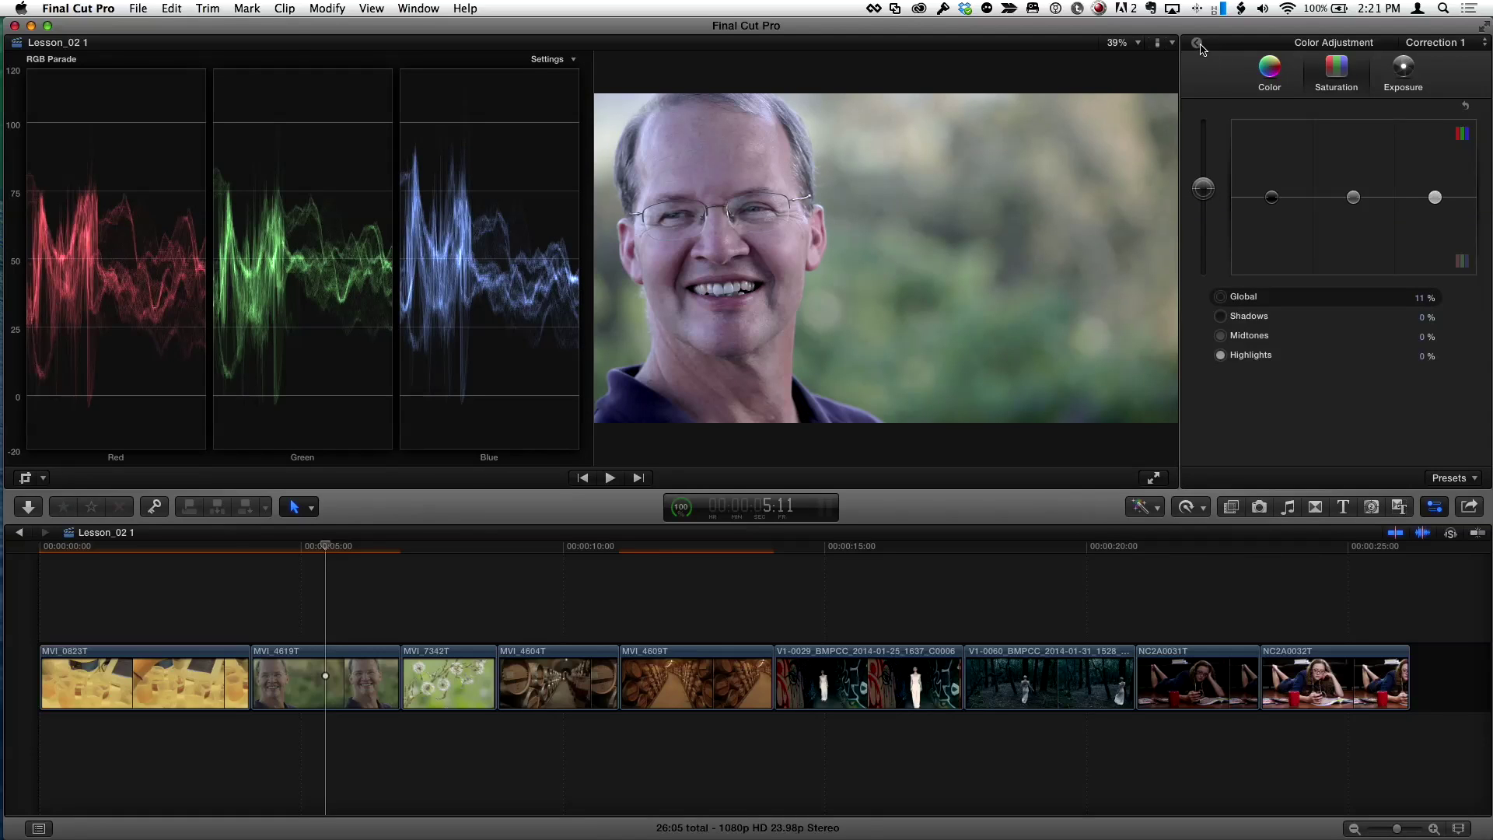
key("super+6")
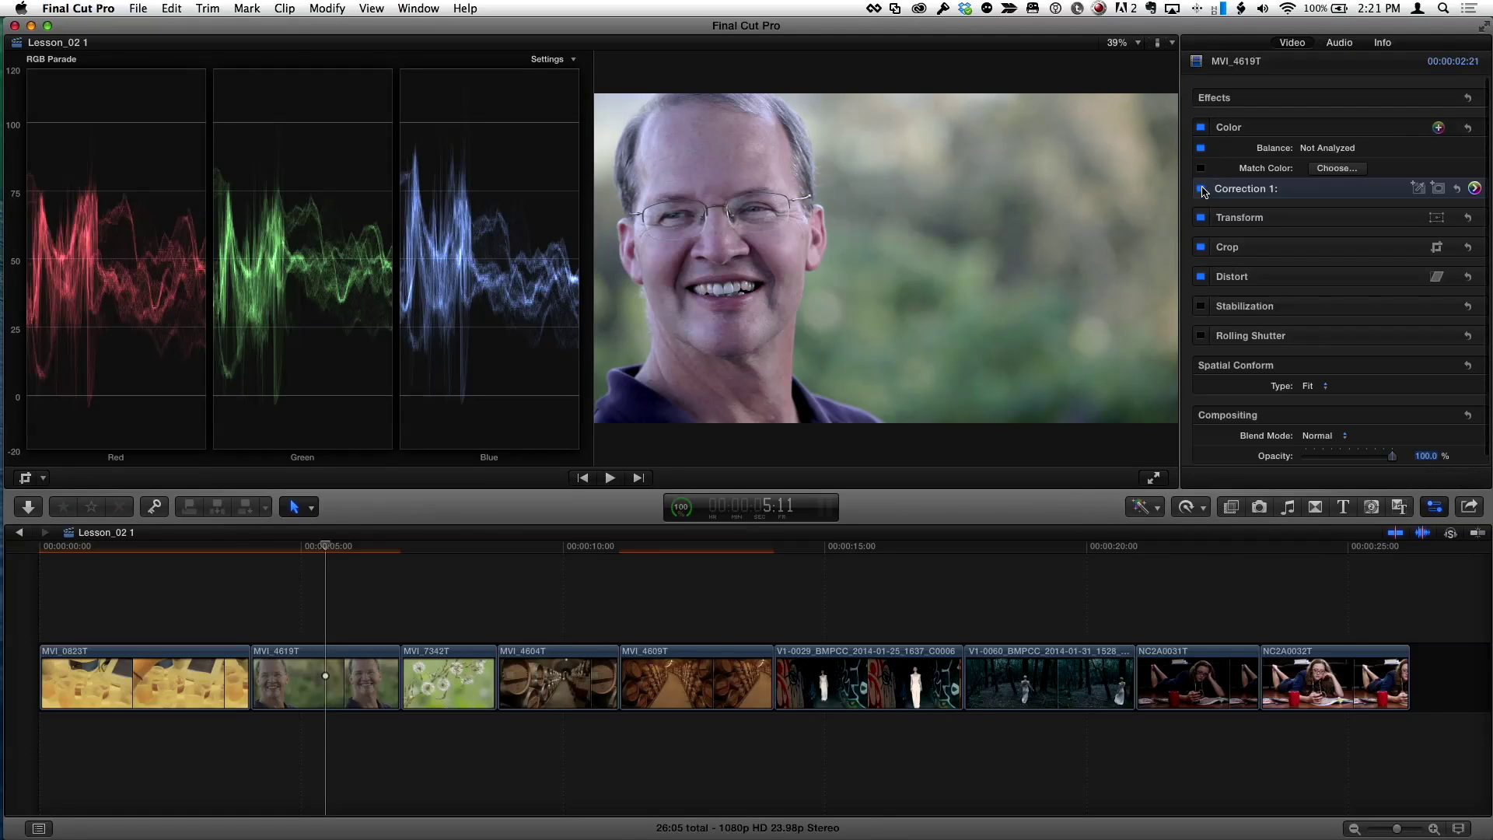
- Compare the saturated grade with Correction 1 off and on, then reopen its saturation controls
left_click(1202, 189)
left_click(1201, 189)
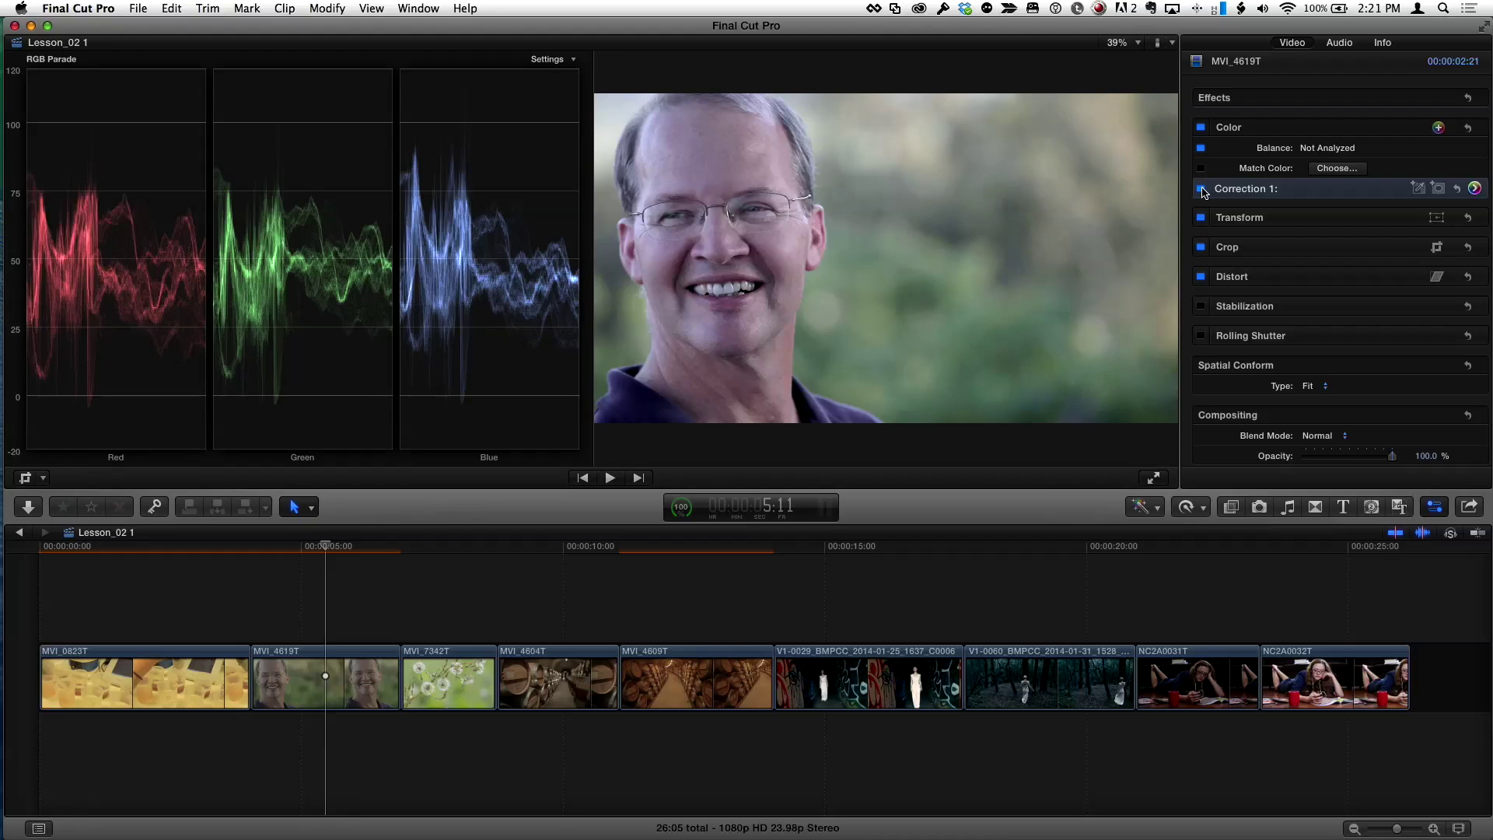
left_click(1473, 188)
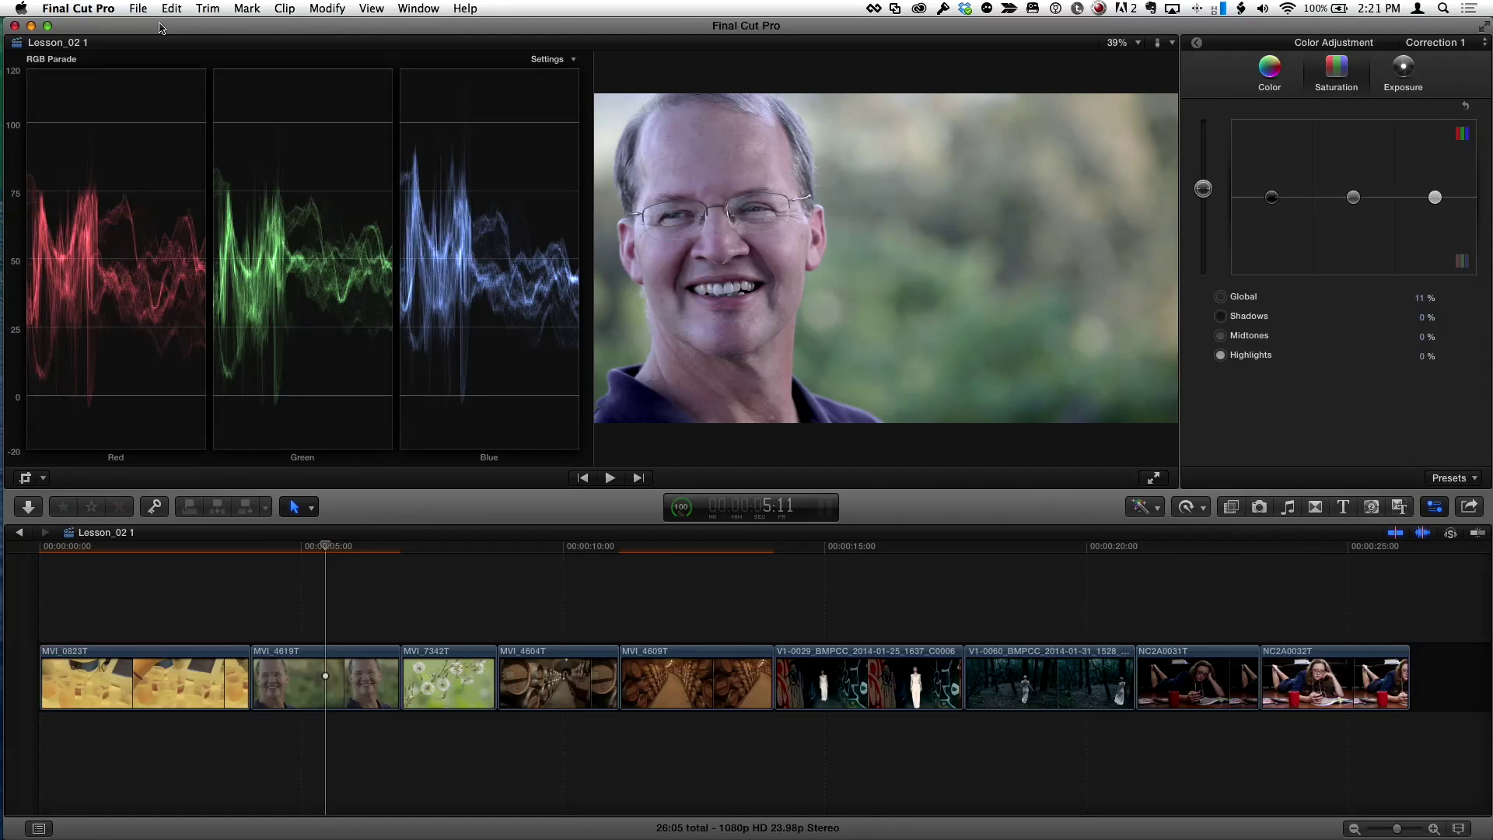
left_click(101, 9)
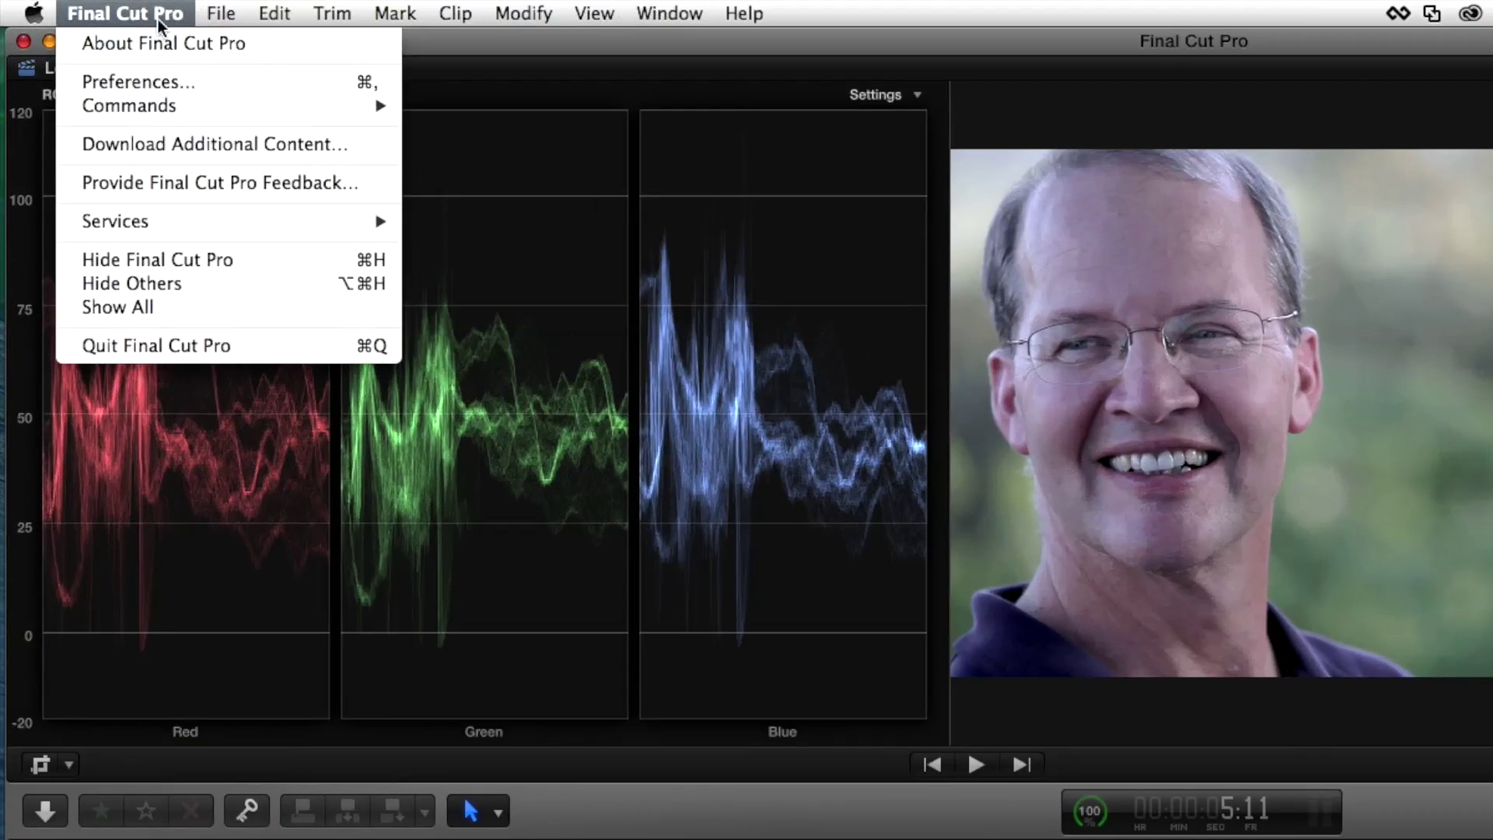
- Open the Command Editor from Final Cut Pro > Commands > Customize
mouse_move(111, 61)
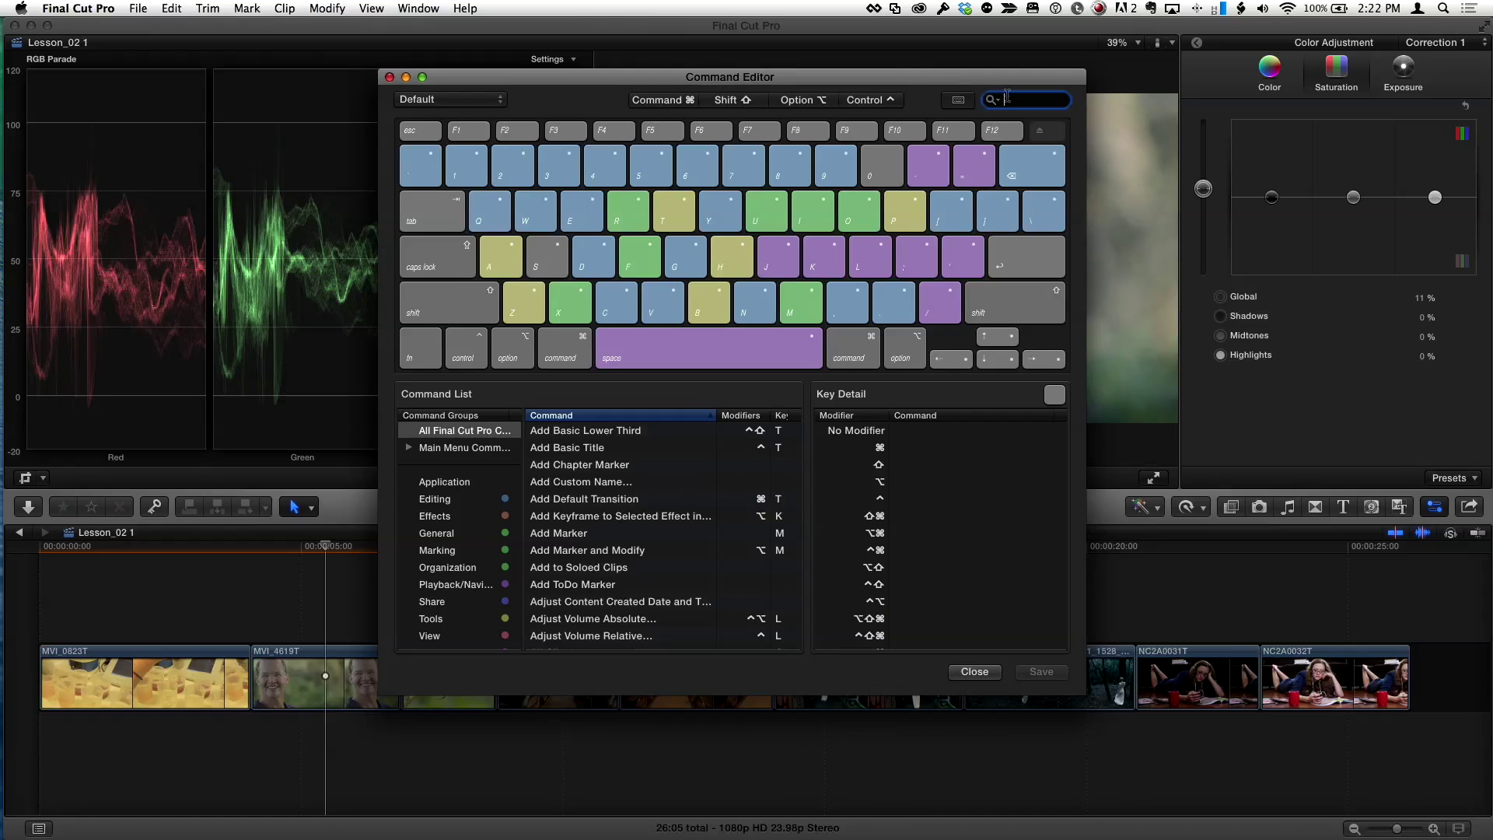
type("lor")
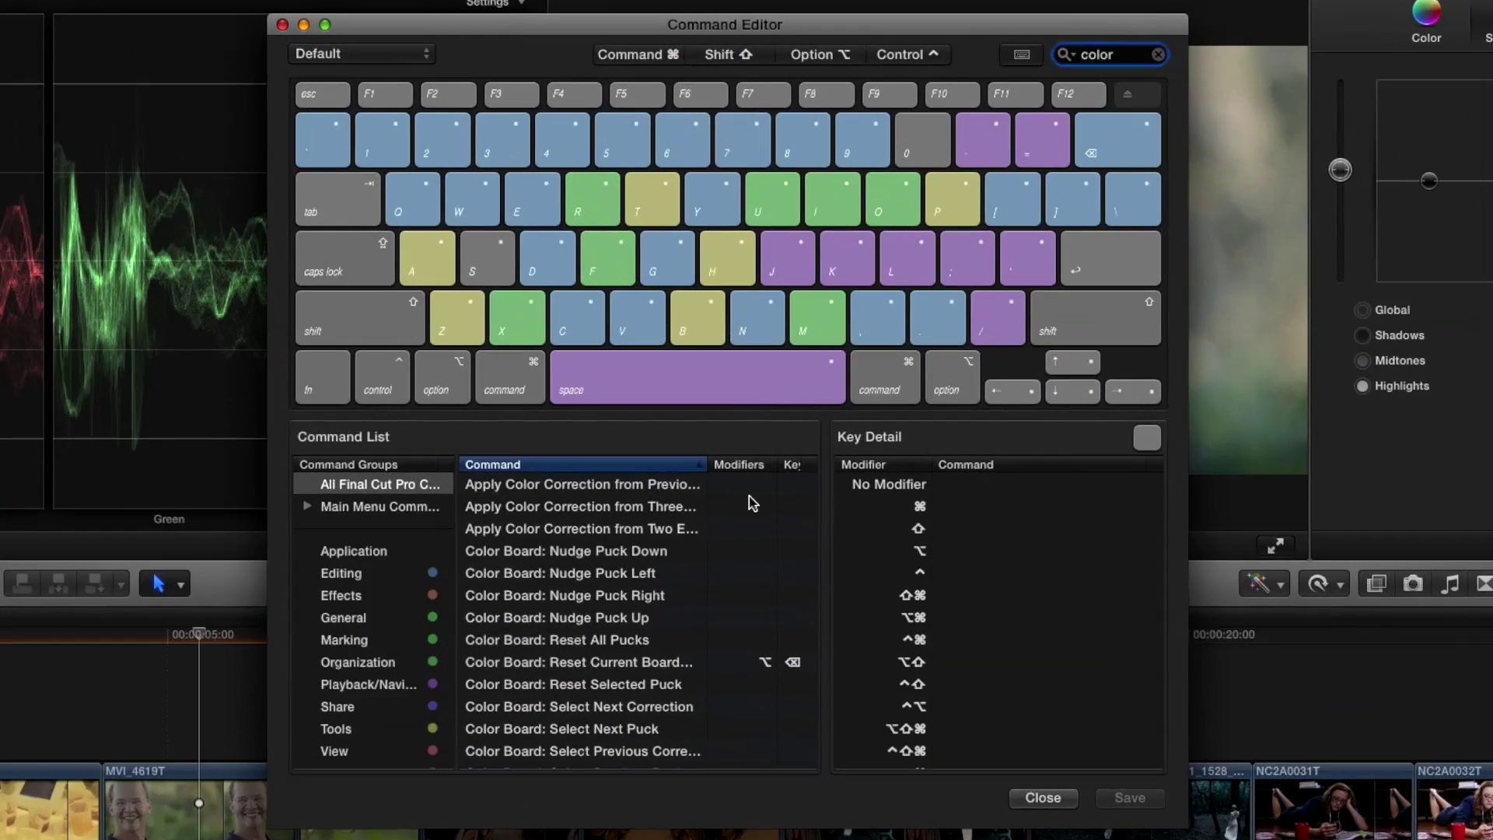
scroll(605, 527, "down", 5)
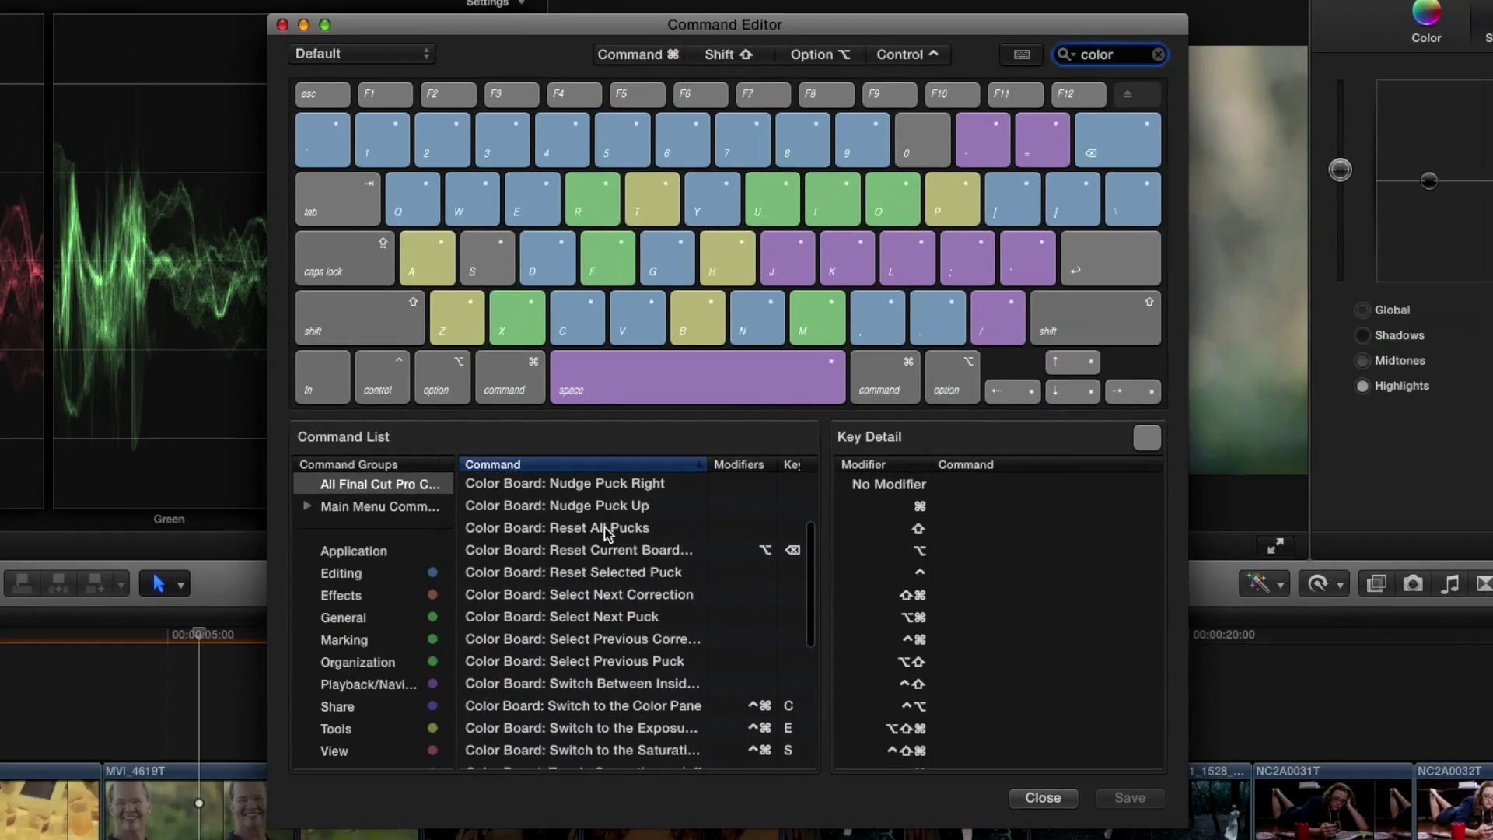
scroll(604, 527, "down", 3)
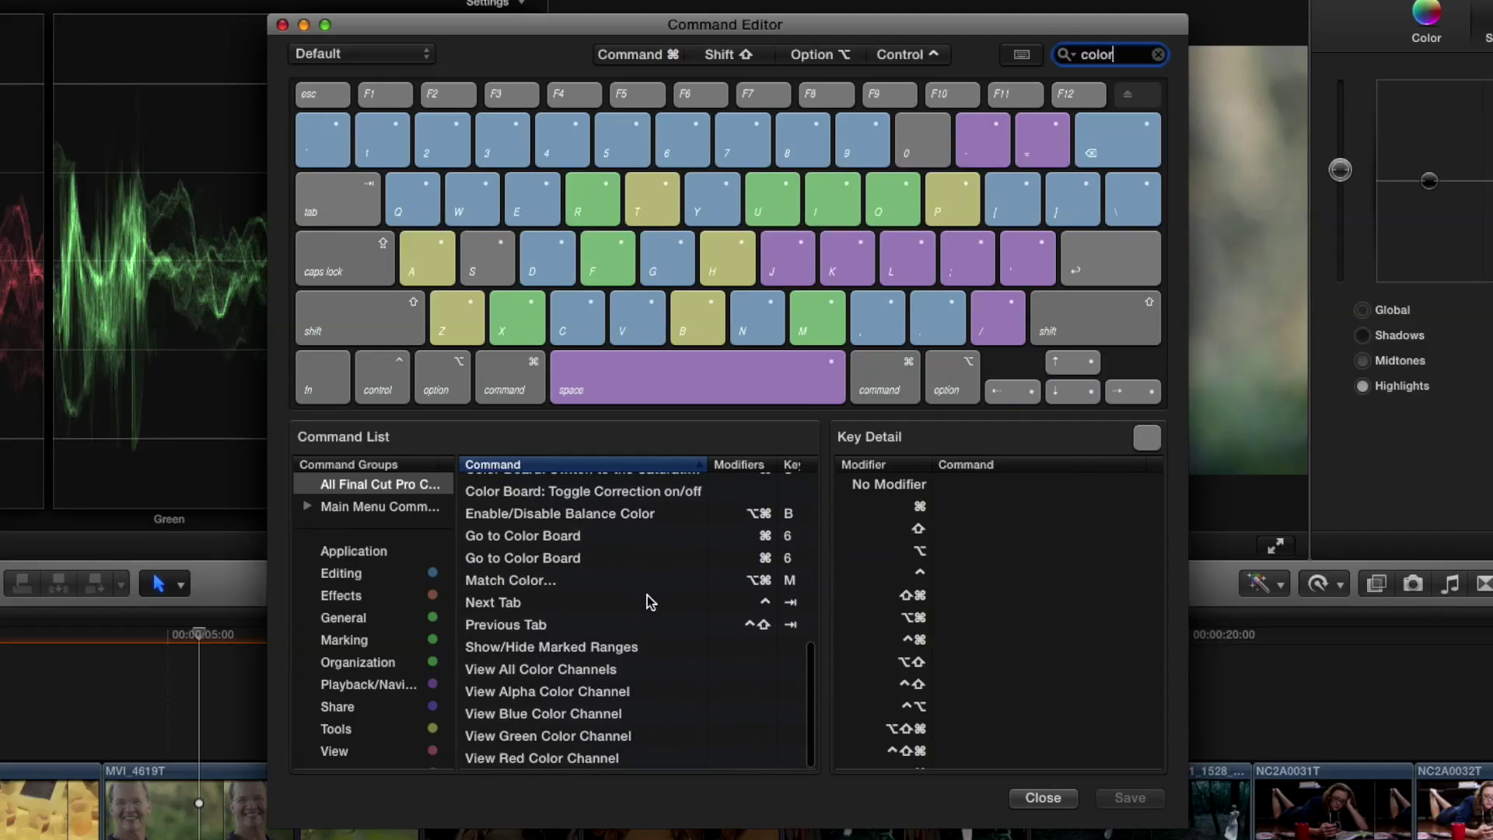
scroll(648, 601, "up", 2)
scroll(648, 601, "up", 6)
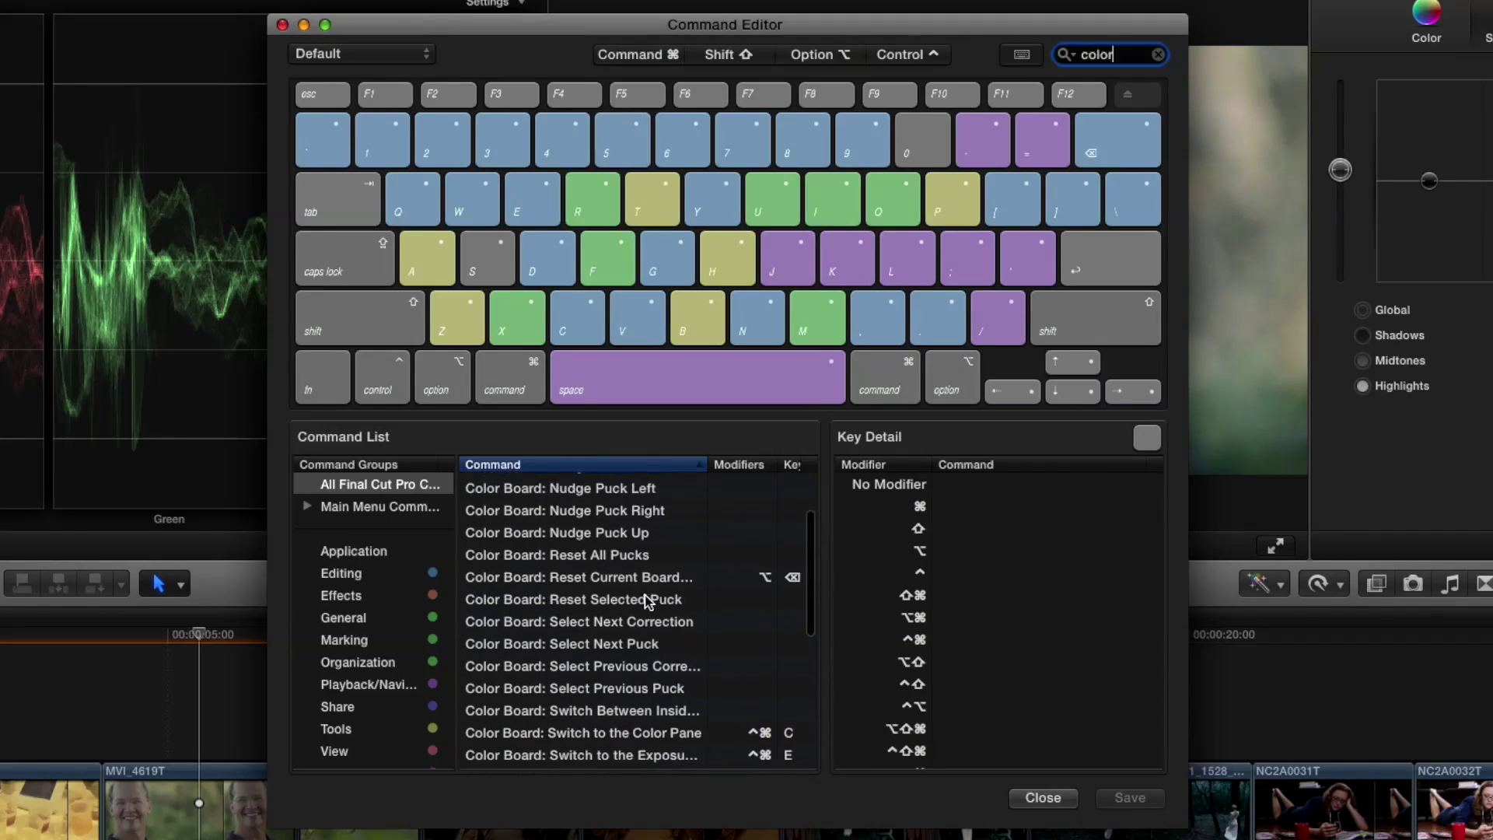
scroll(647, 601, "down", 4)
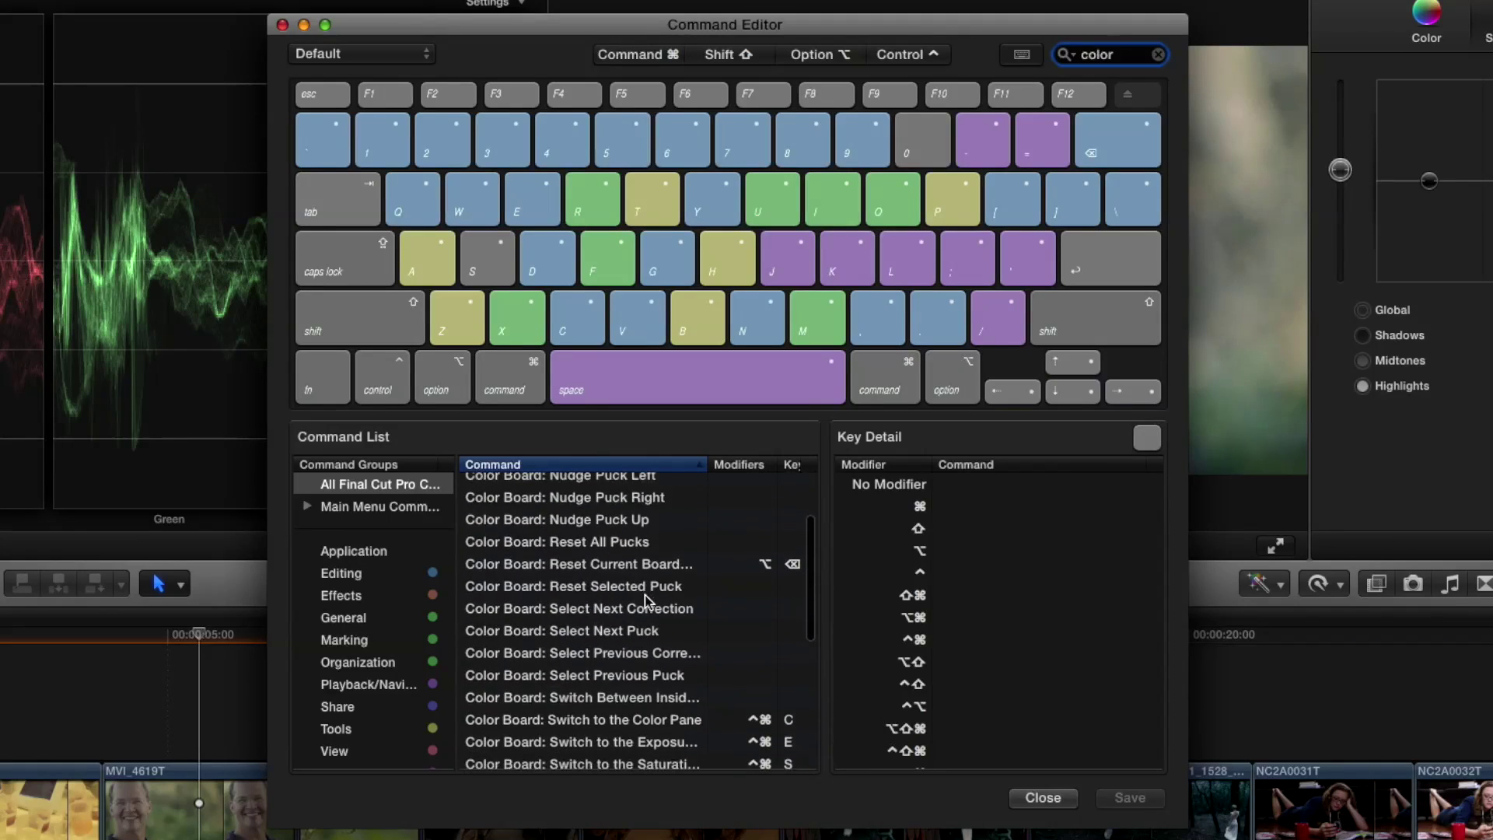
scroll(631, 646, "down", 1)
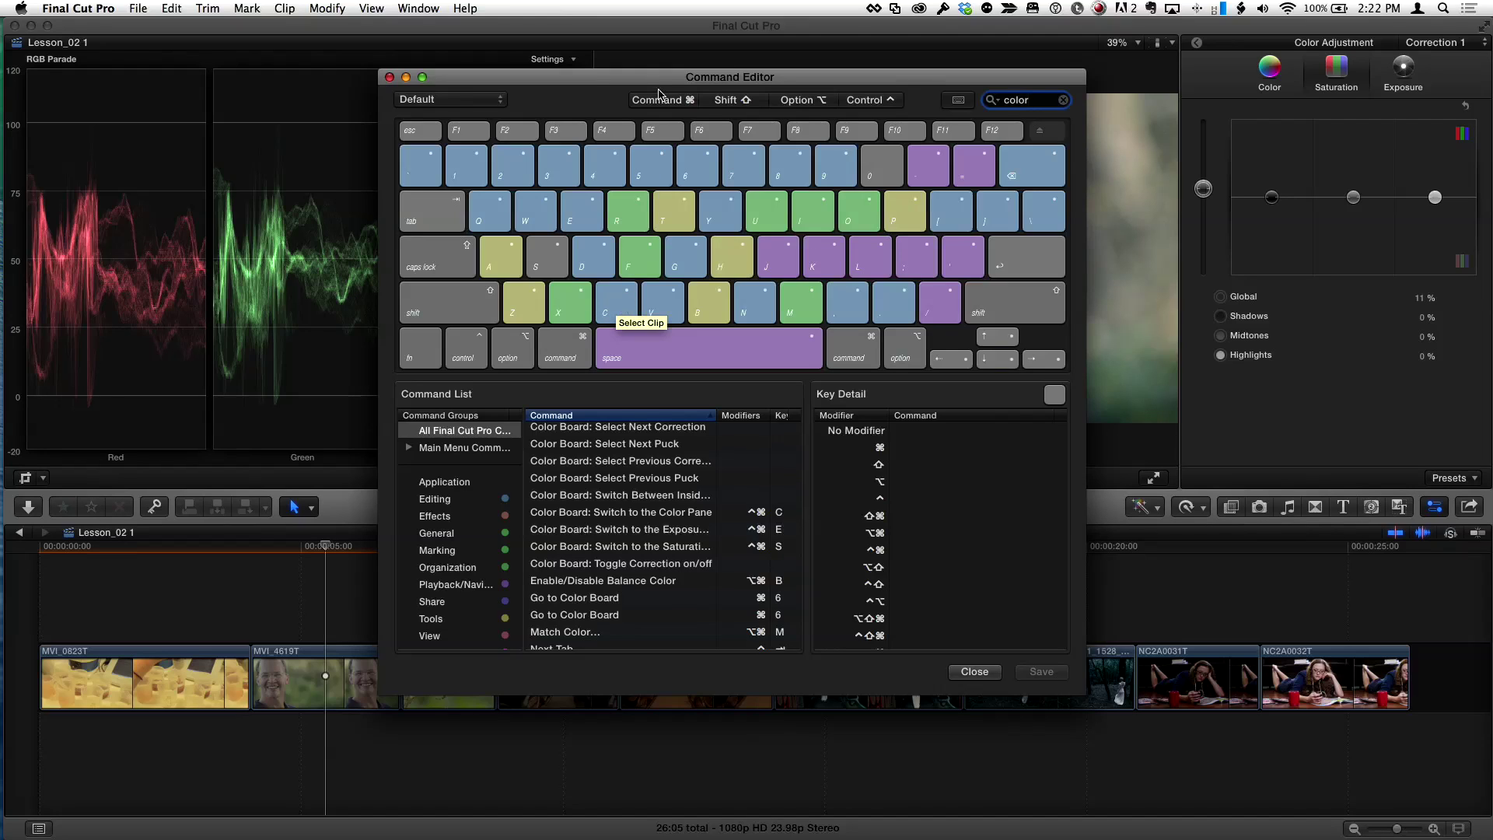
left_click(858, 101)
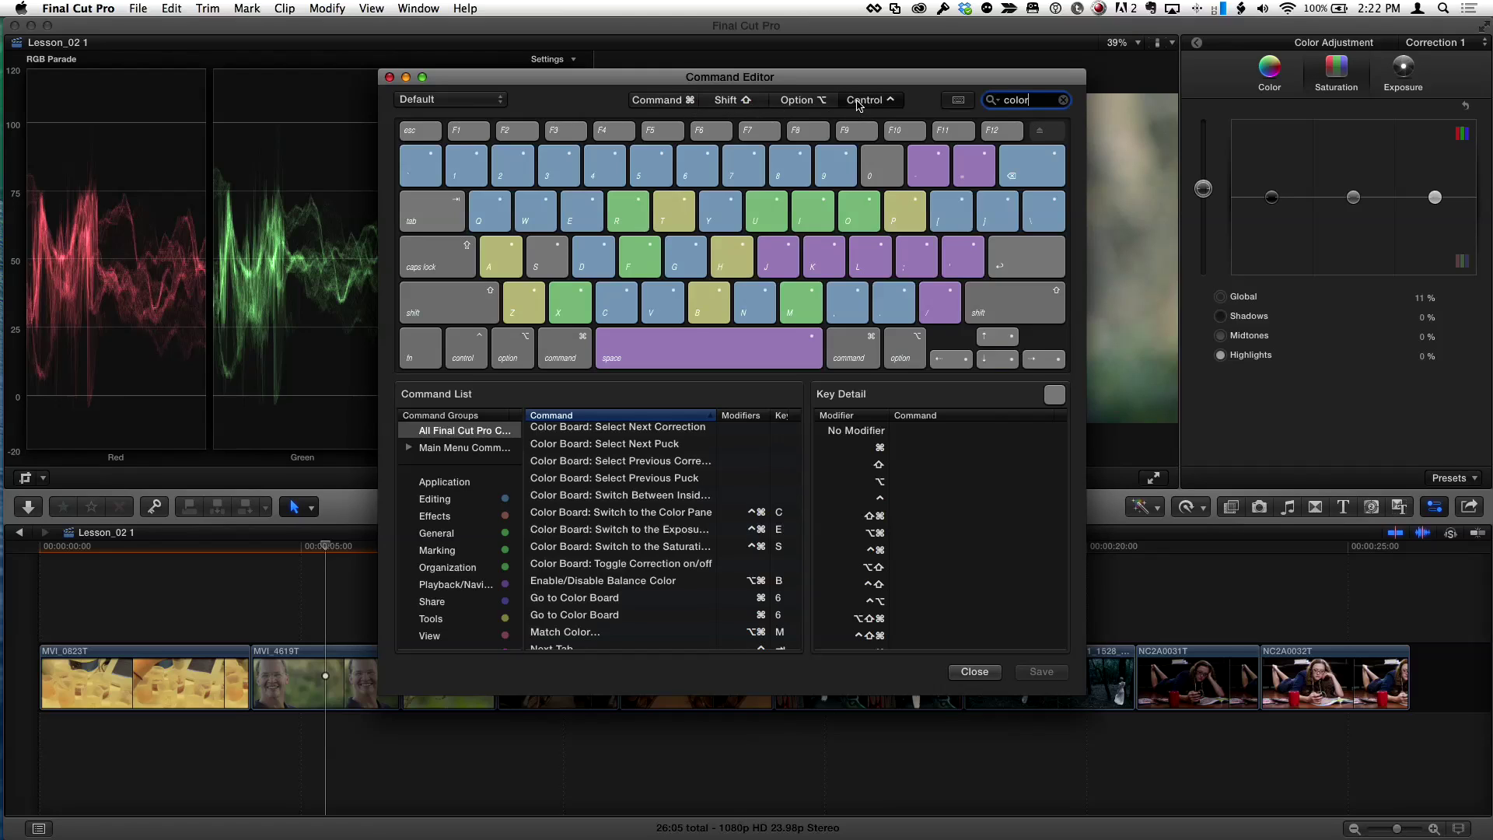
- Check free Control-Option keys, then drag Color Board: Toggle Correction on/off onto the C key
left_click(798, 101)
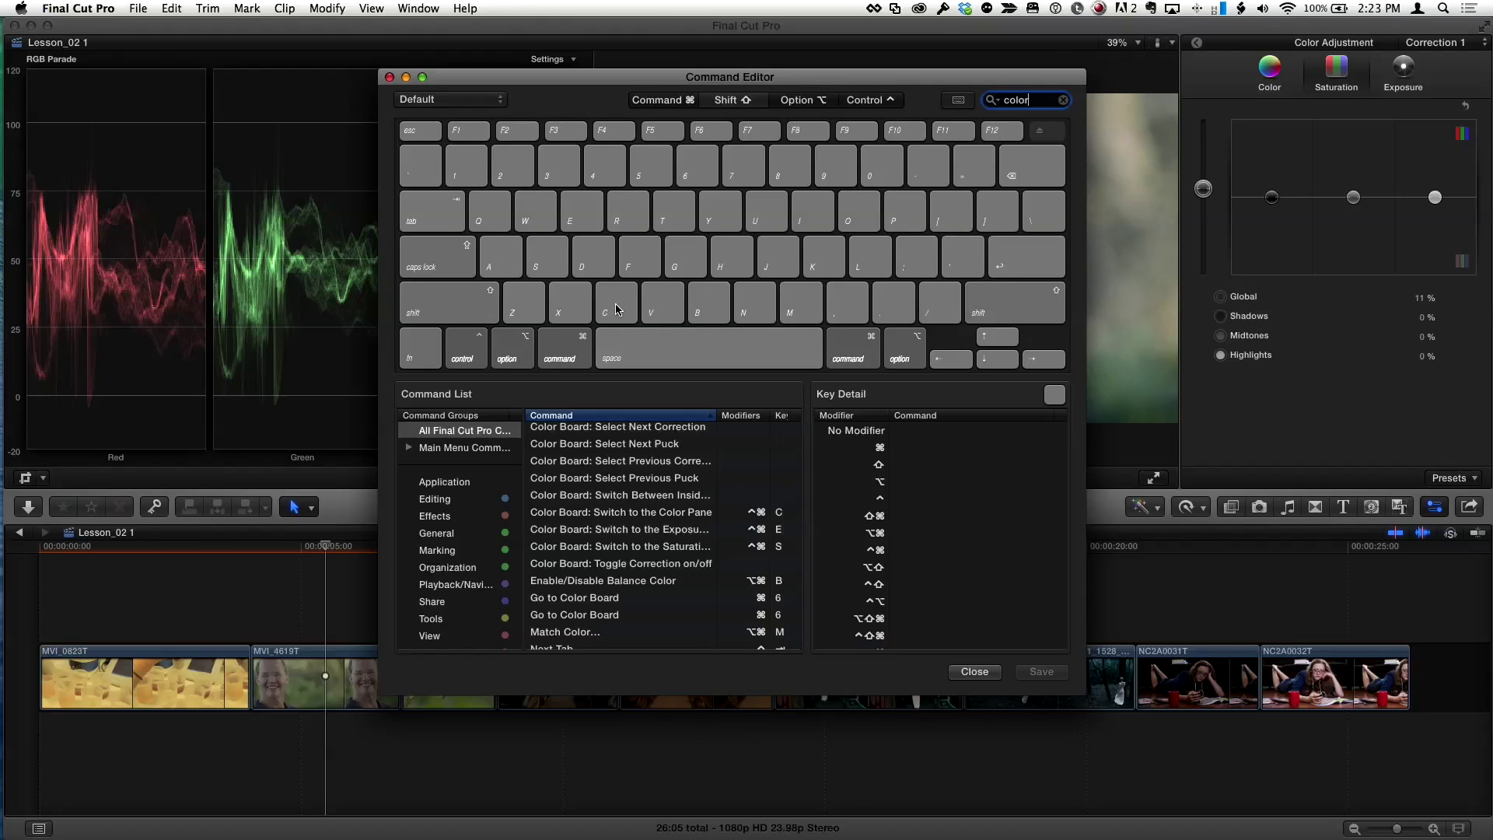
left_click(644, 568)
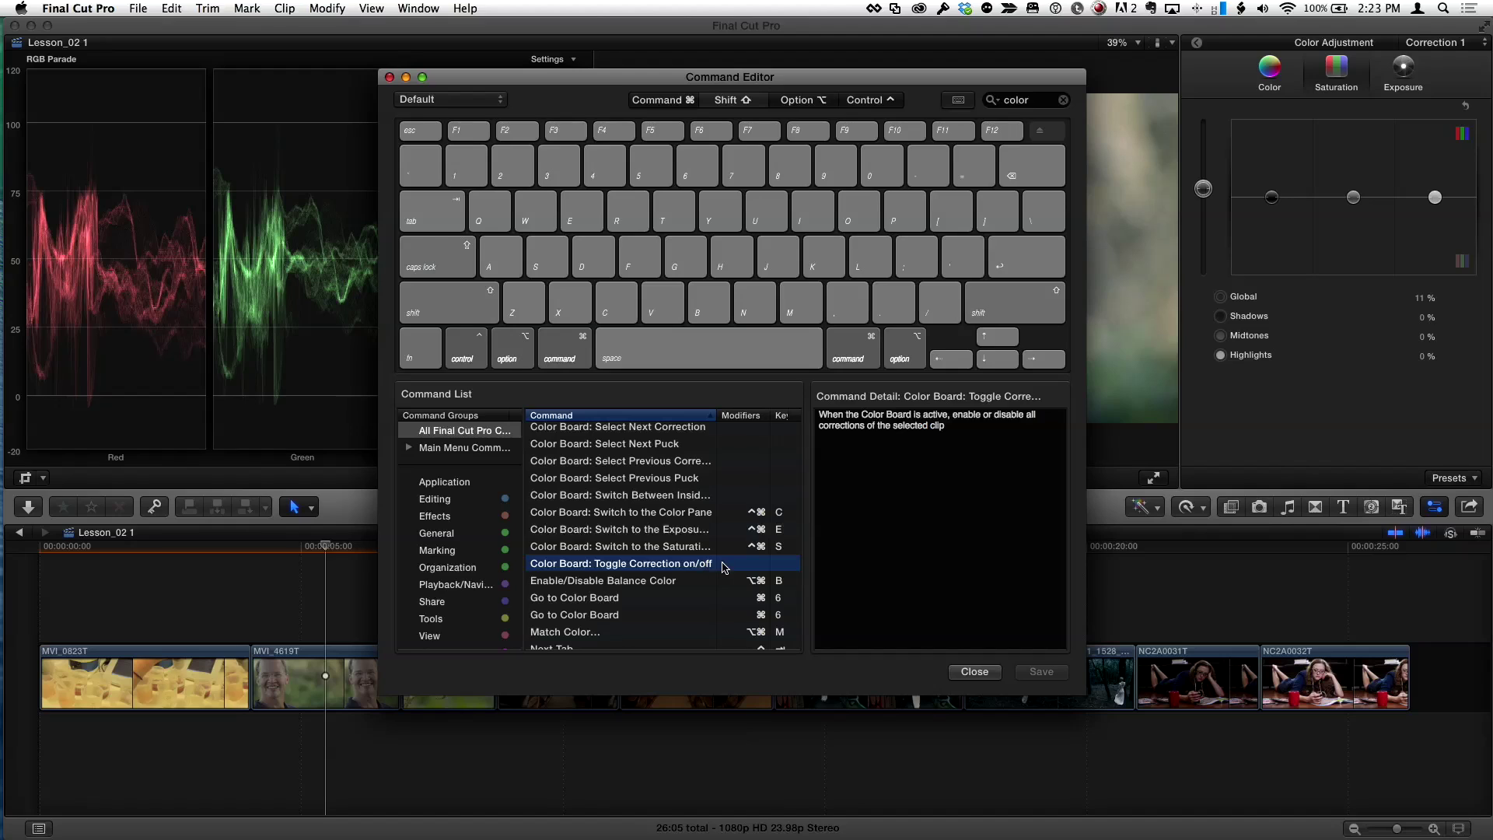
left_click_drag(723, 568, 724, 260)
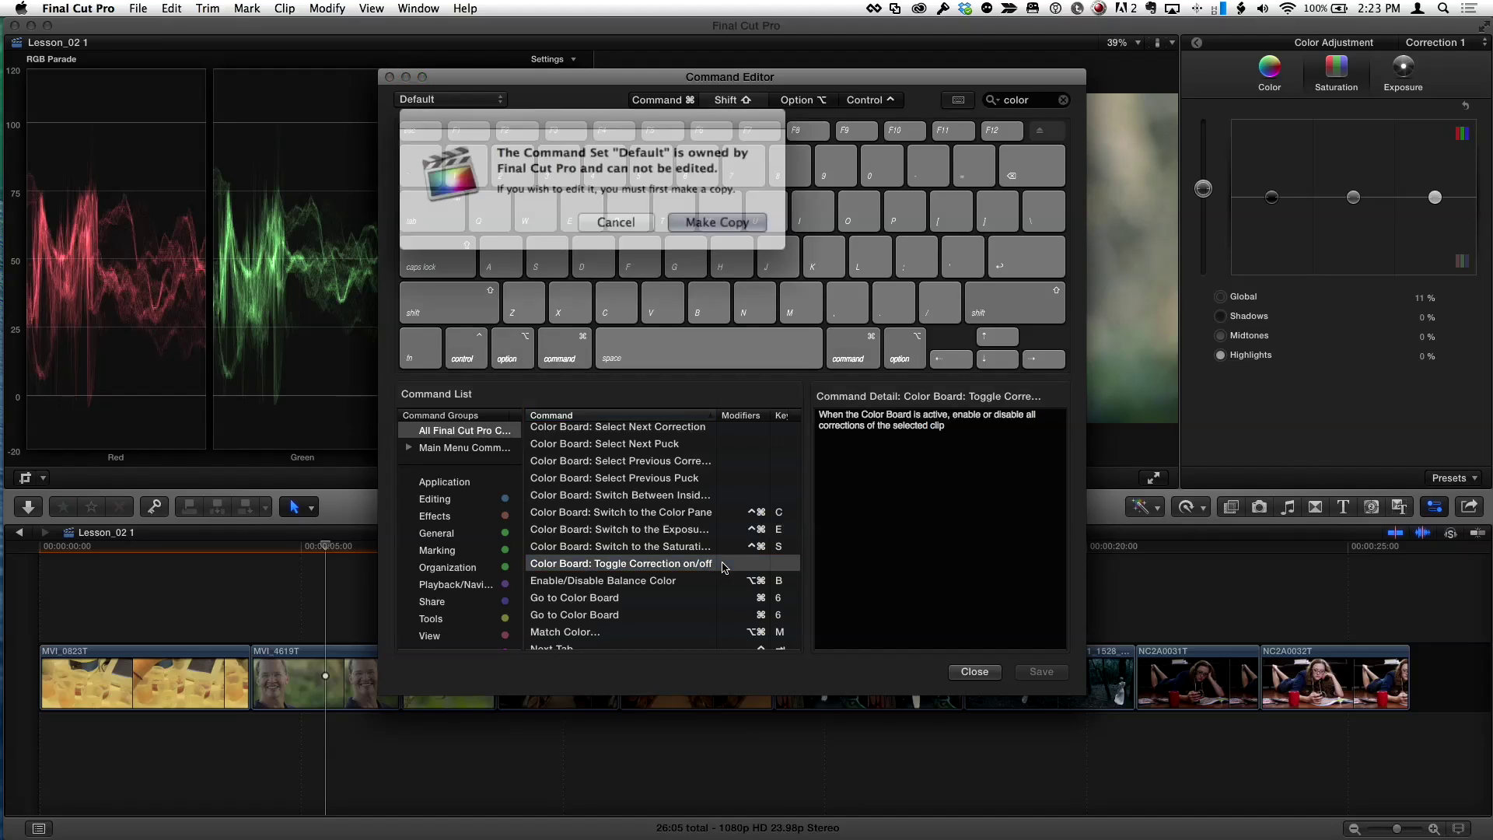
- Copy Default into a 'Color Correction' set mapping Control-Option-Command-C to Toggle Correction
left_click(694, 216)
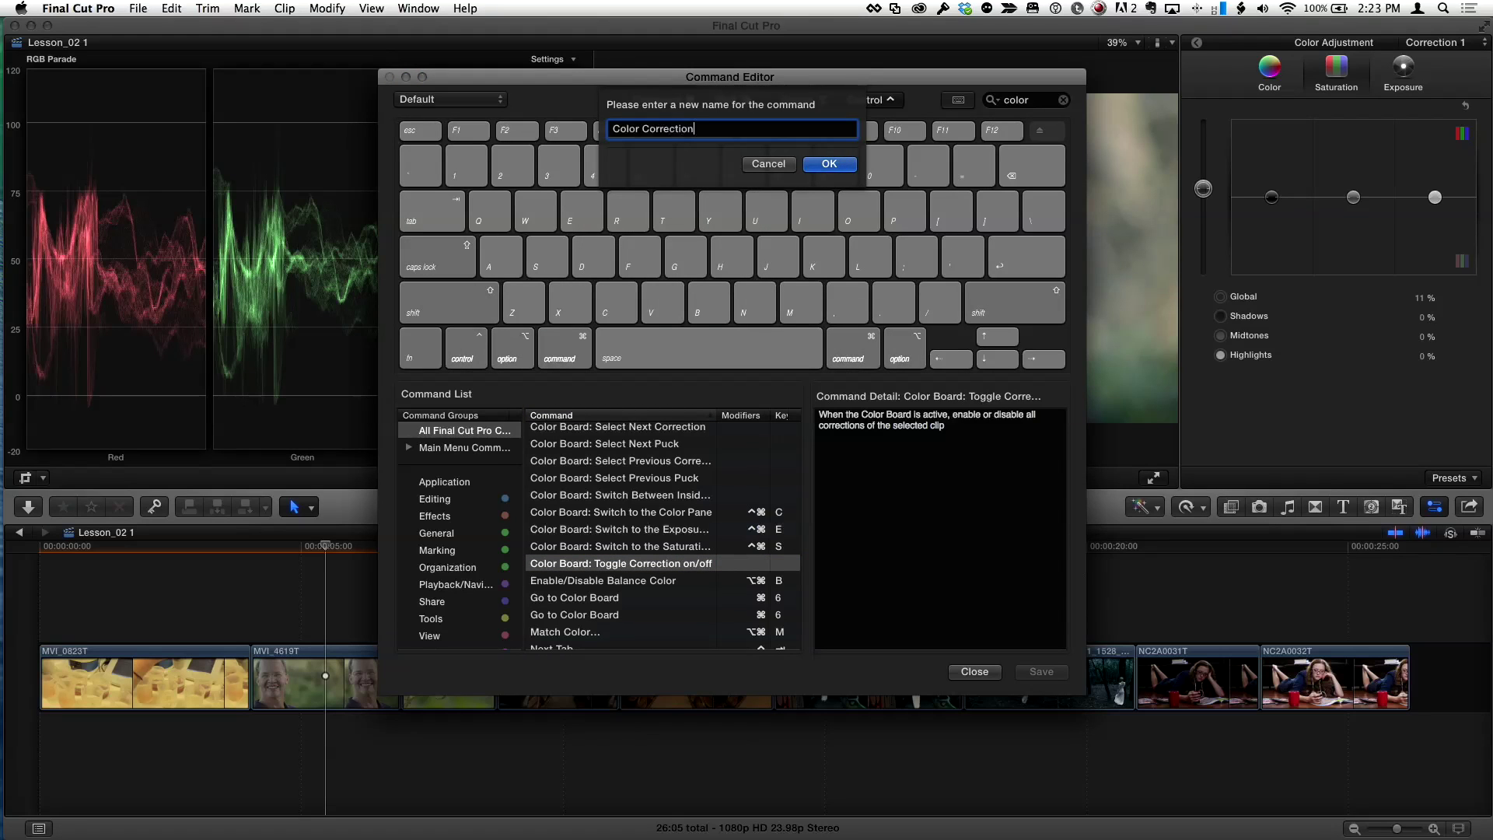
key("Return")
key("ctrl+alt+super+c")
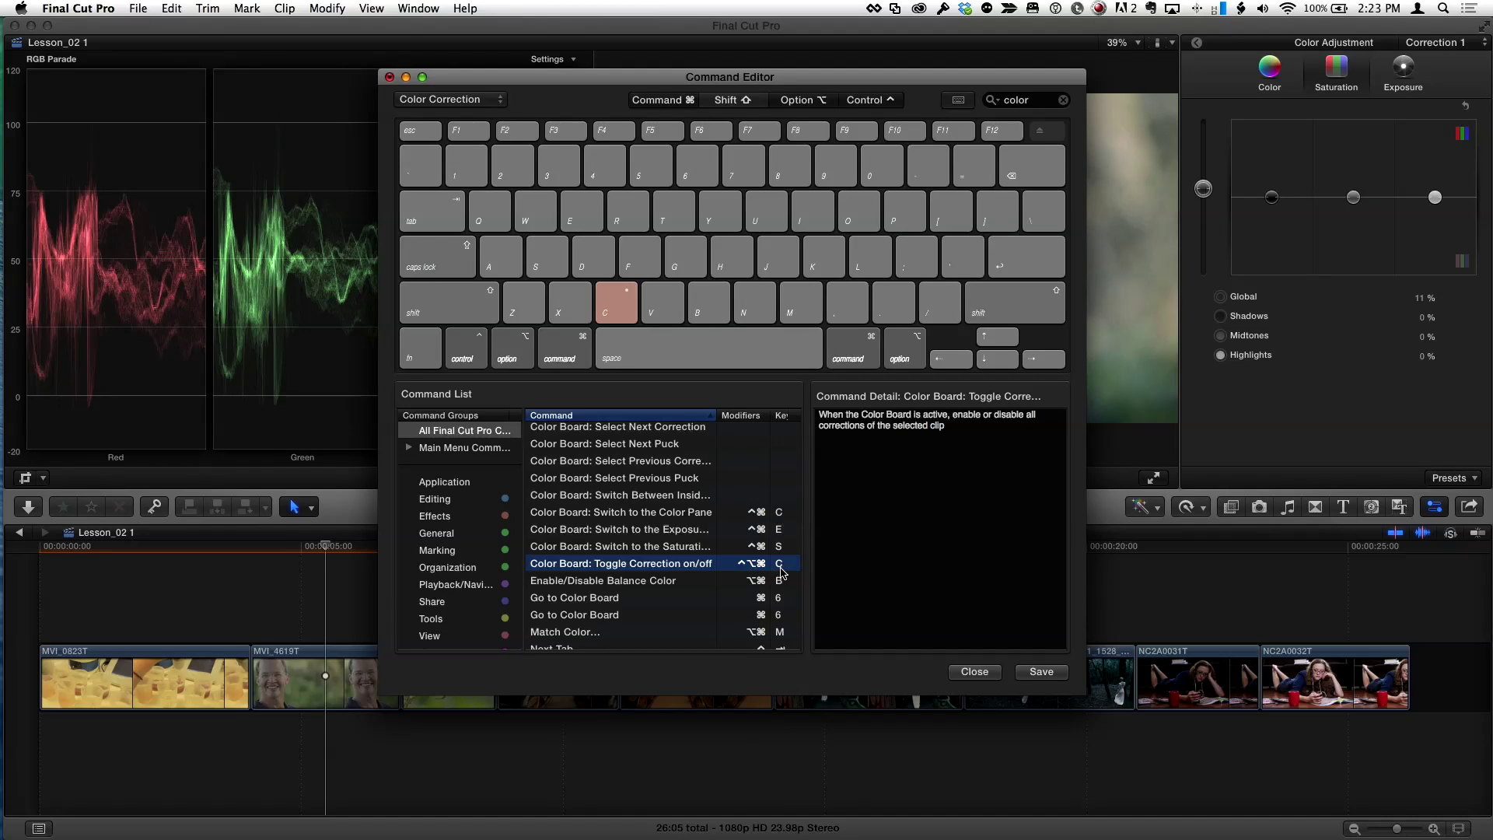
left_click(493, 107)
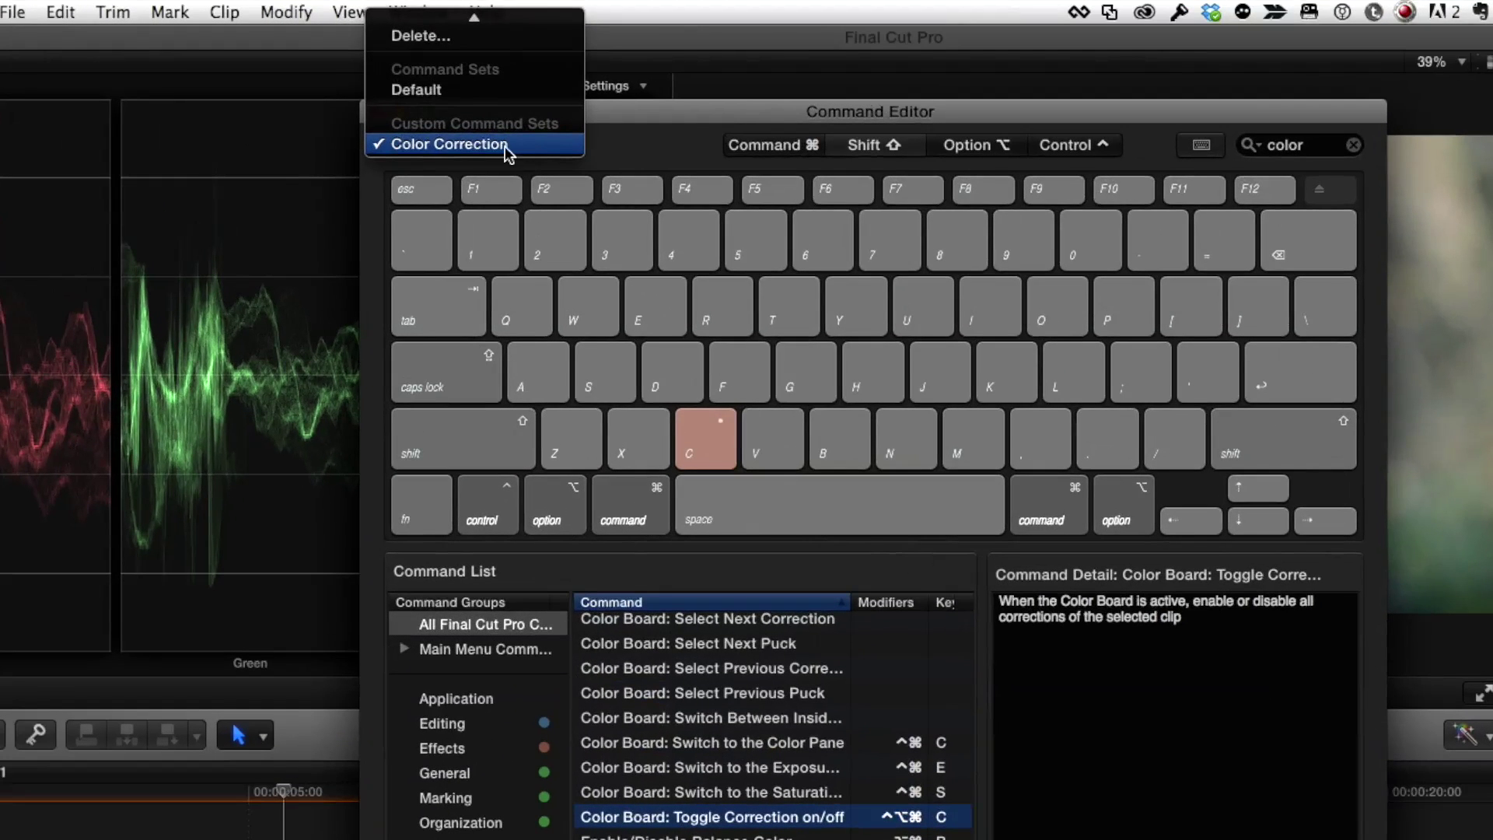
- Keep Color Correction as the command set, close the editor, and confirm it's ticked under Commands
left_click(507, 144)
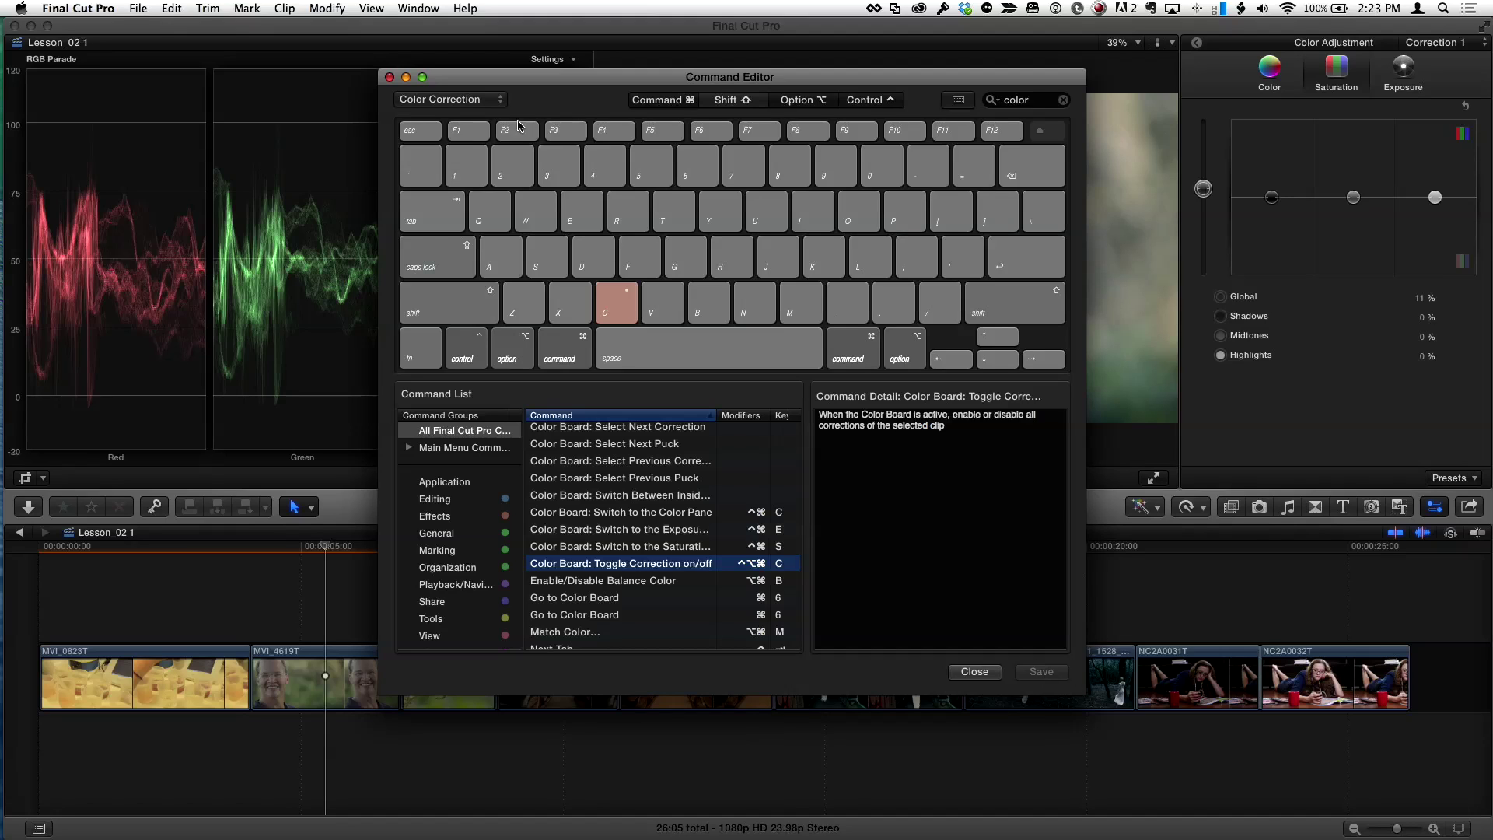
left_click(390, 78)
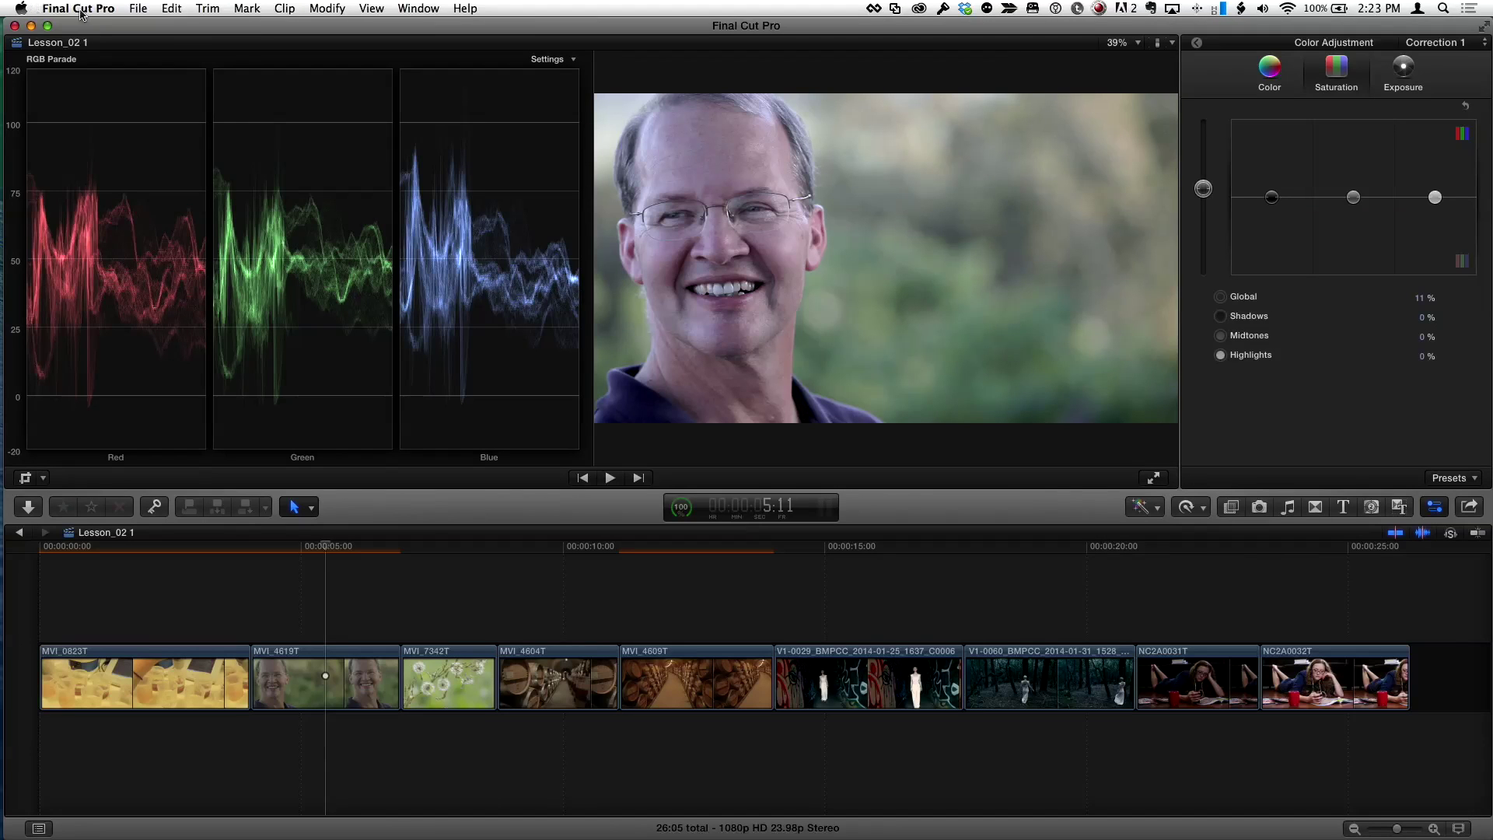
left_click(81, 8)
mouse_move(100, 66)
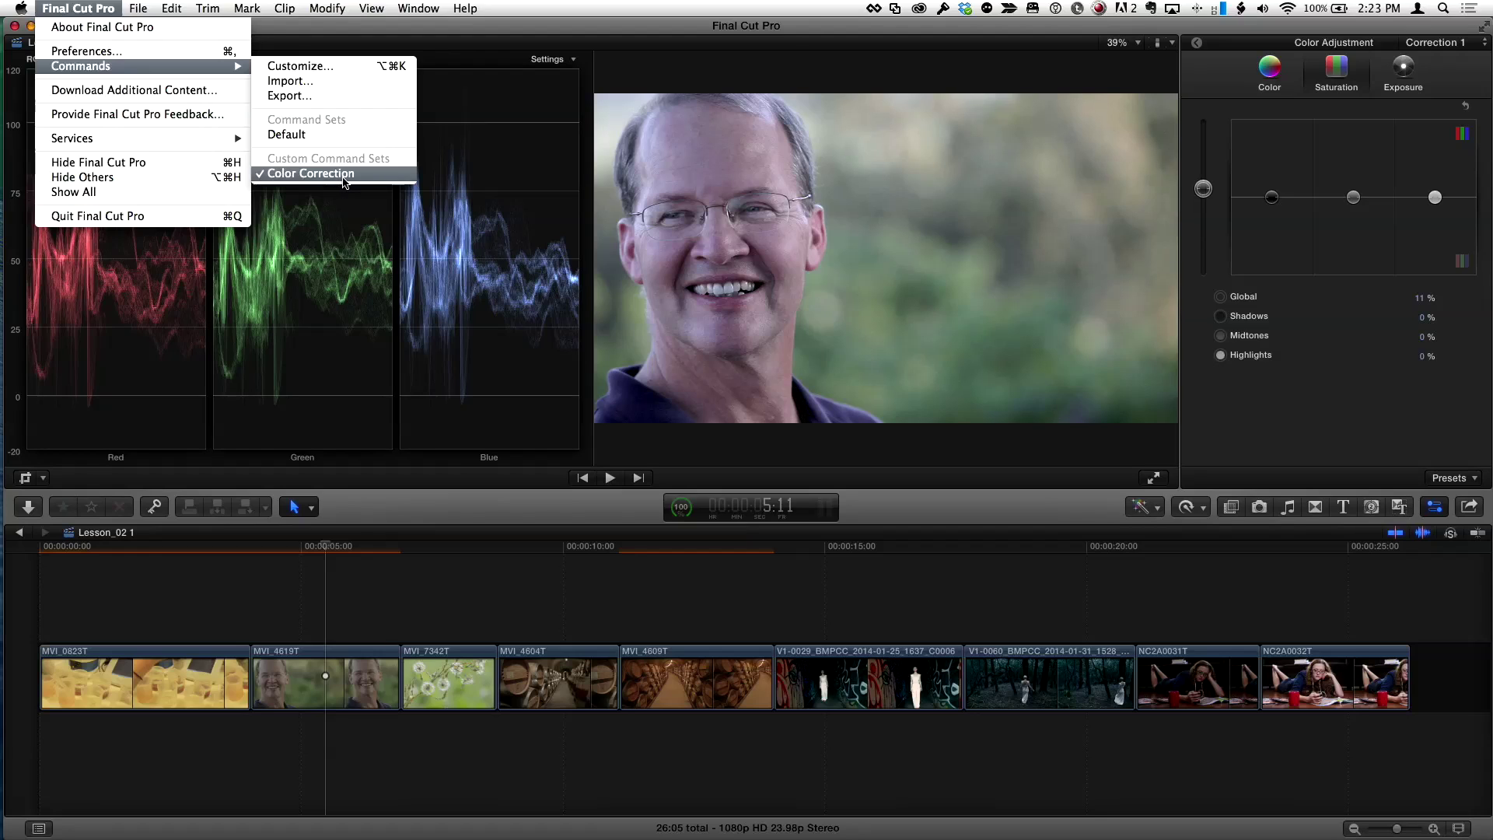
left_click(61, 9)
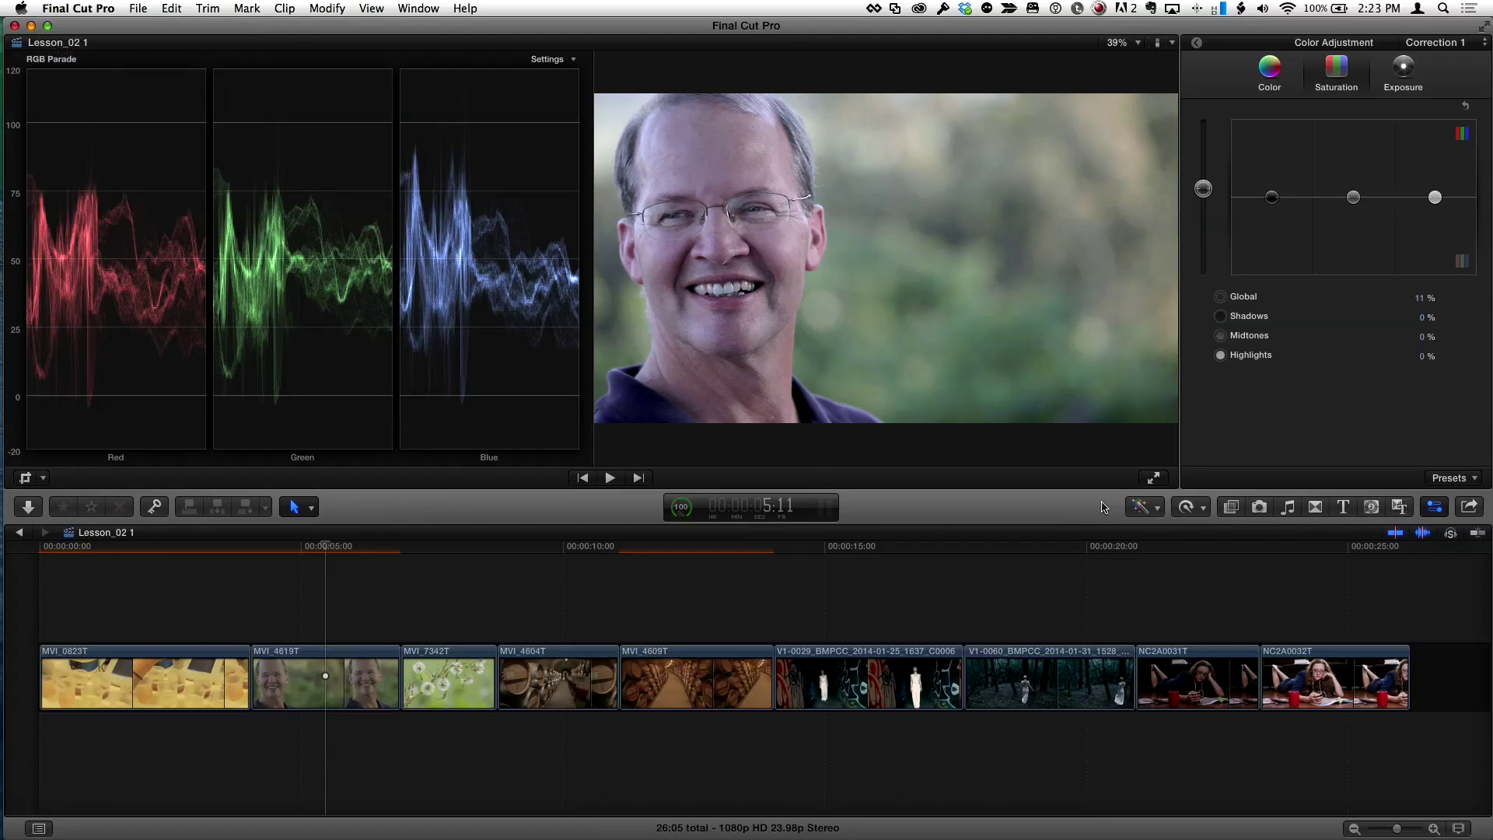
- Raise Global saturation from 11% to 14%, toggling the correction by shortcut to compare before and after
left_click(1404, 75)
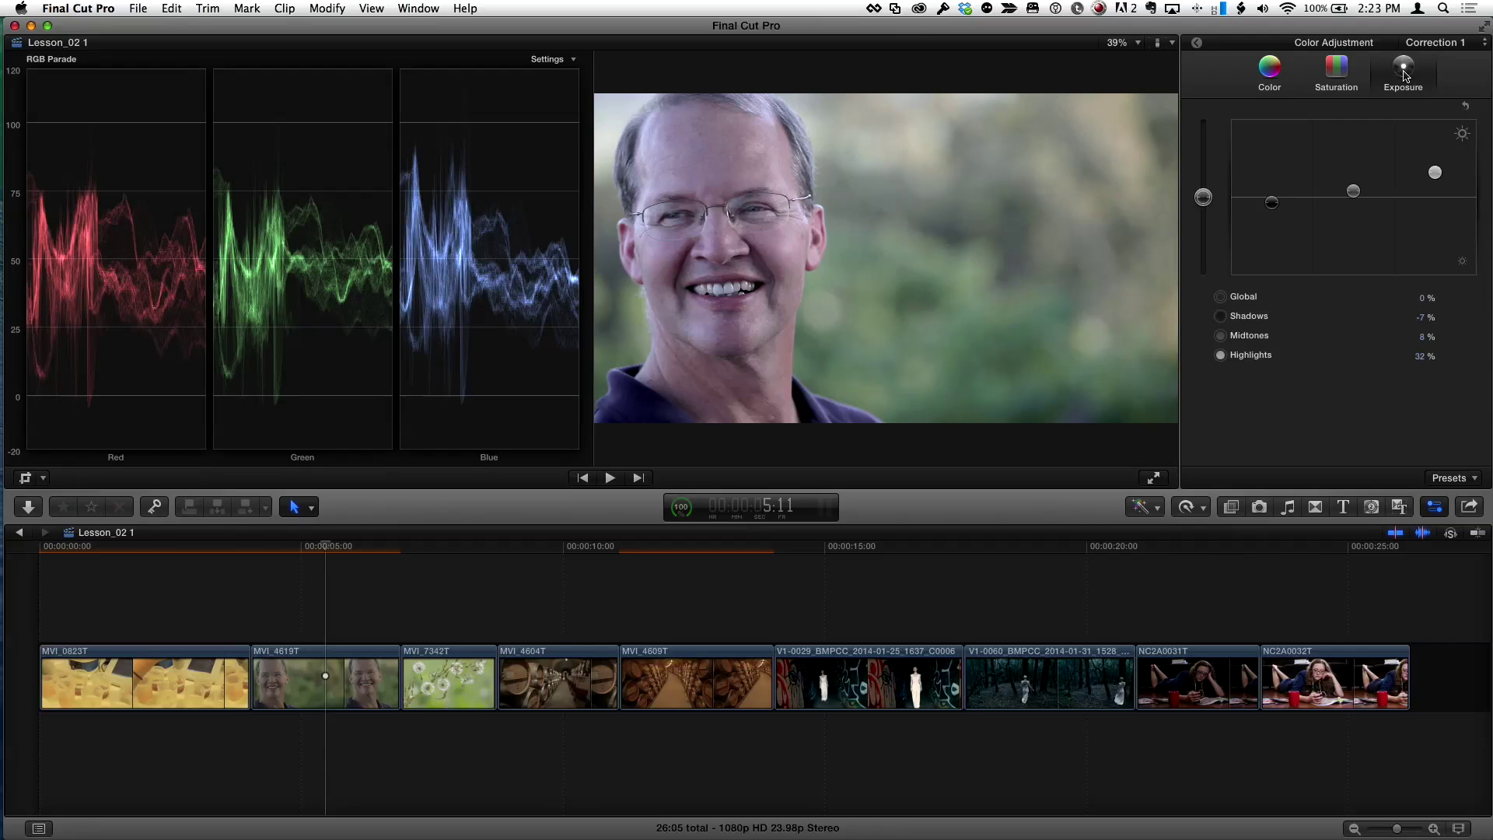
key("alt+super+b")
key("alt+super+b")
key("alt+super+b")
key("alt+super+b")
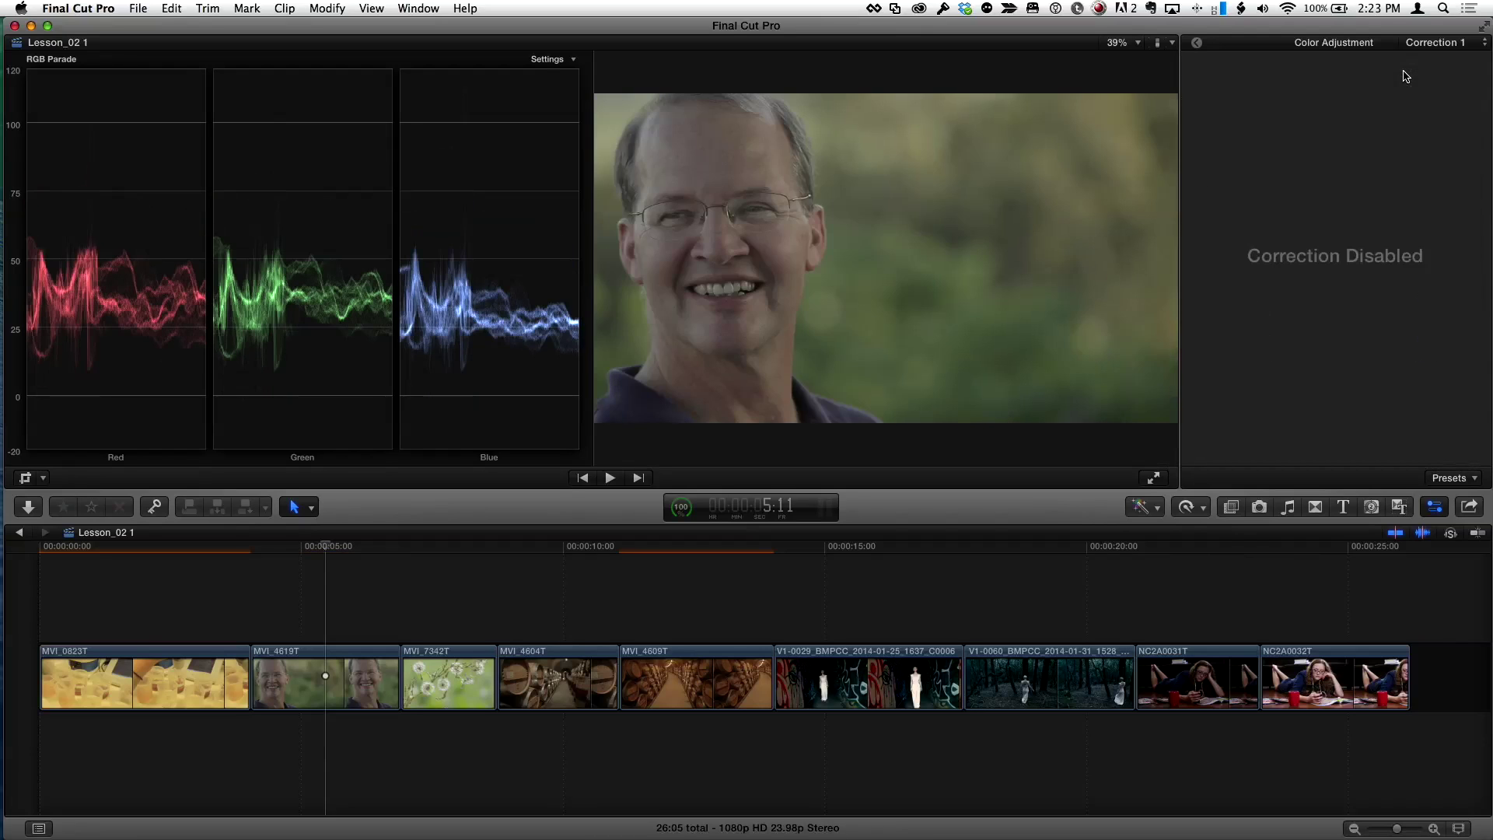
left_click(1337, 75)
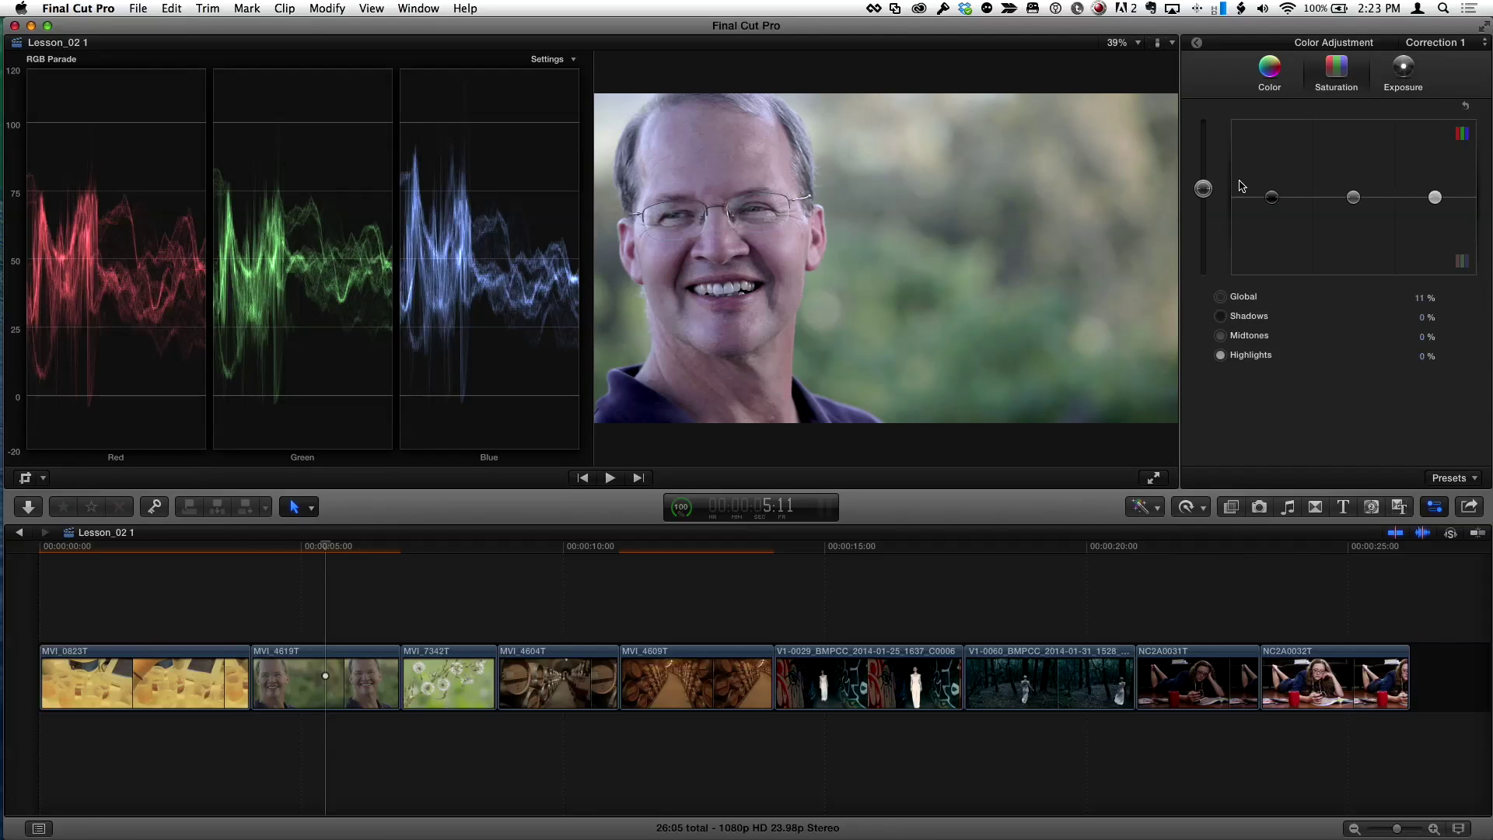
left_click_drag(1206, 193, 1204, 191)
key("alt+super+b")
key("alt+super+b")
key("alt+super+b")
key("alt+super+b")
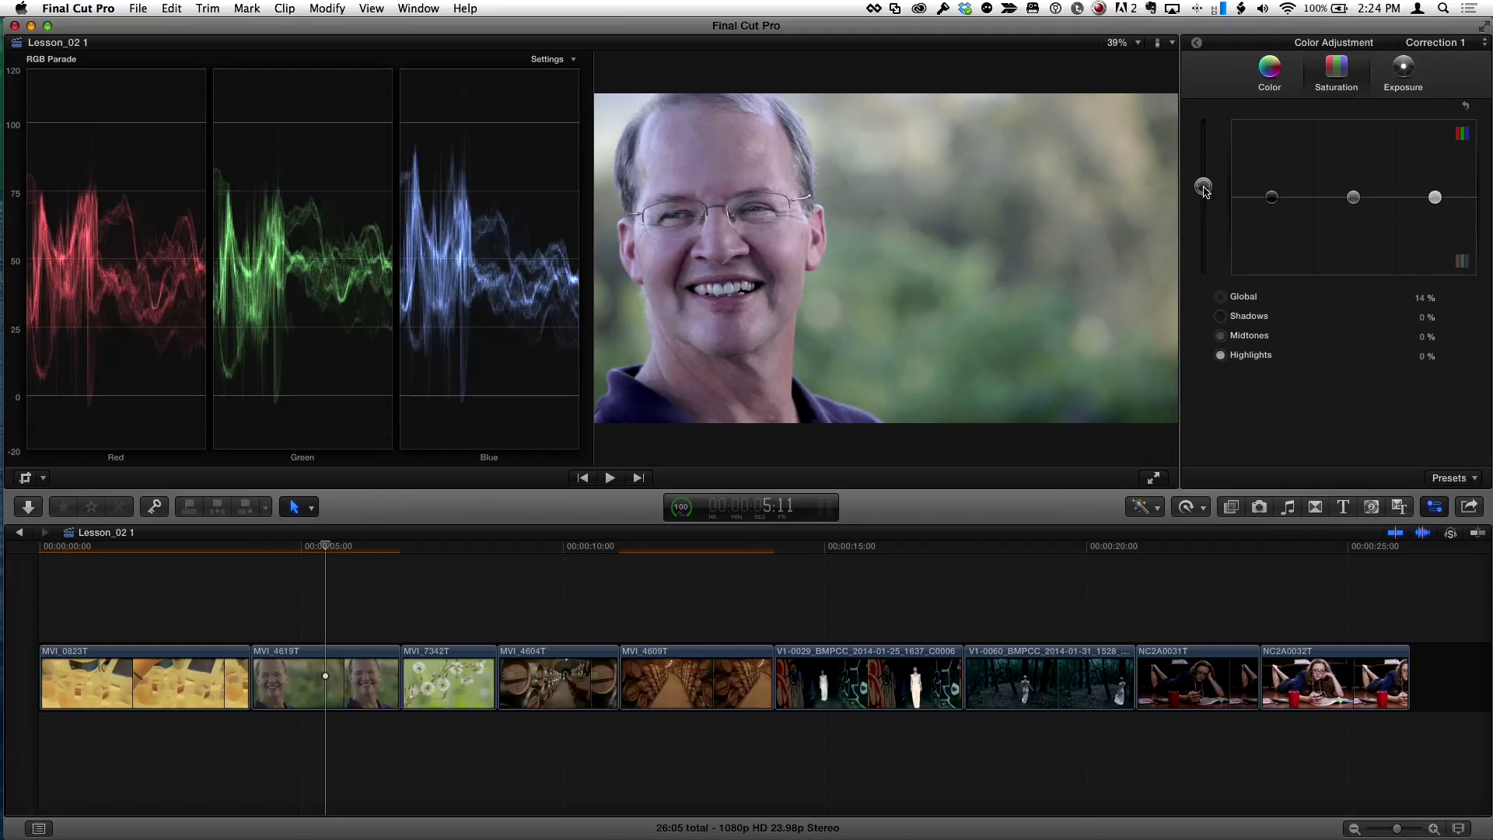
left_click(1269, 72)
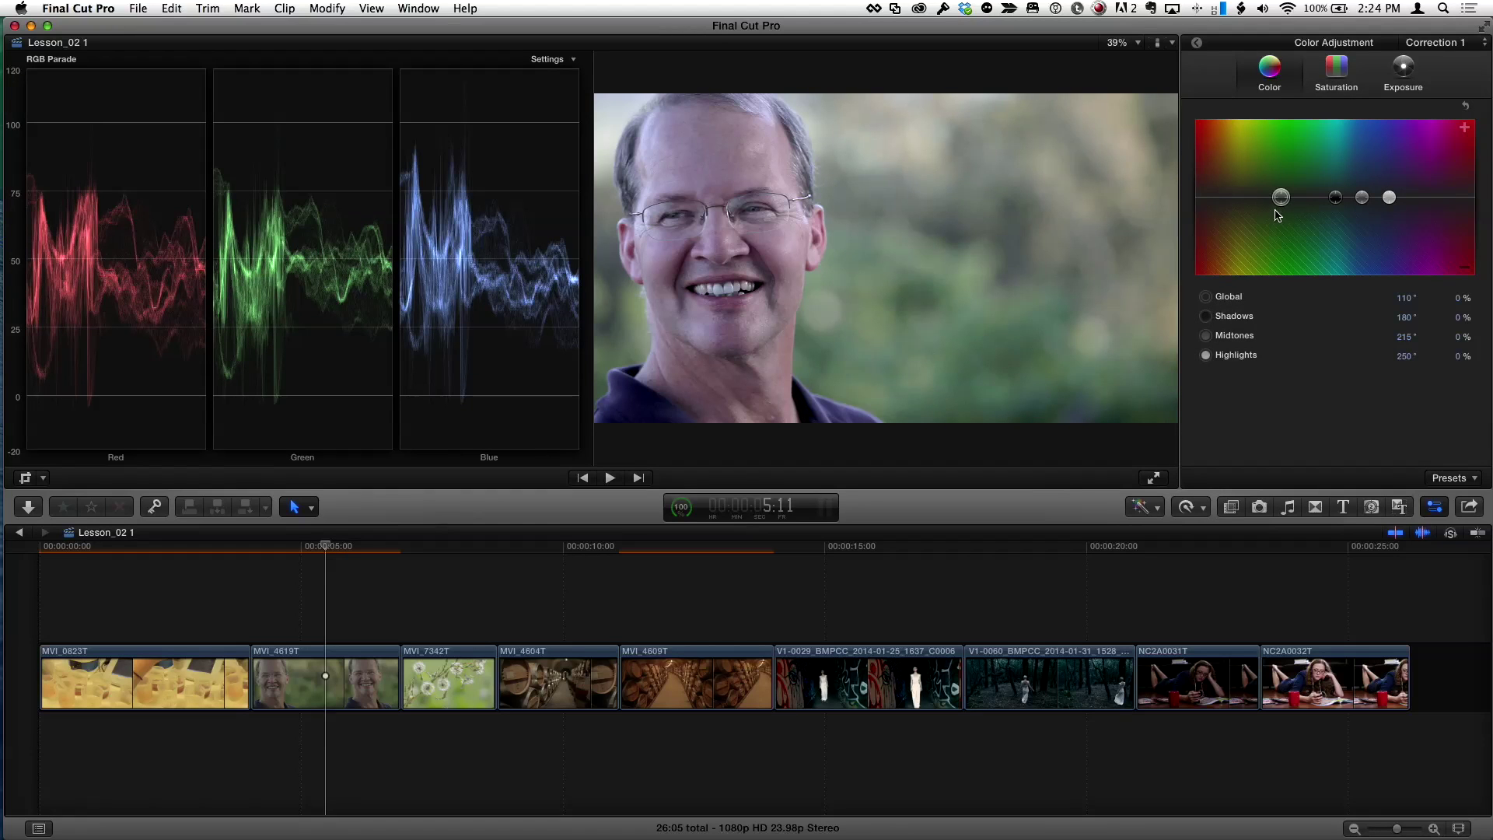